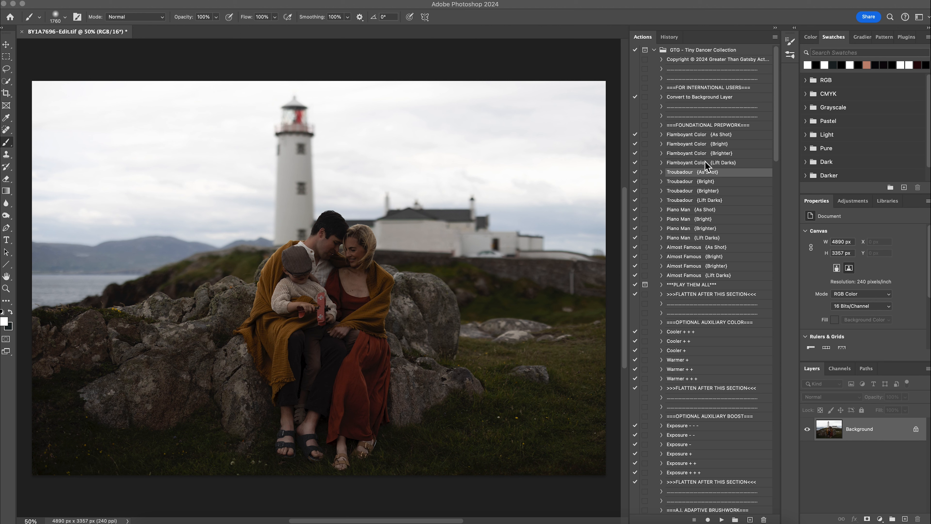
- Play the Exposure + action, and flatten the image with the FLATTEN AFTER THIS SECTION action
{"action": "scroll", "coordinate": [684, 372], "scroll_direction": "down", "scroll_amount": 2}
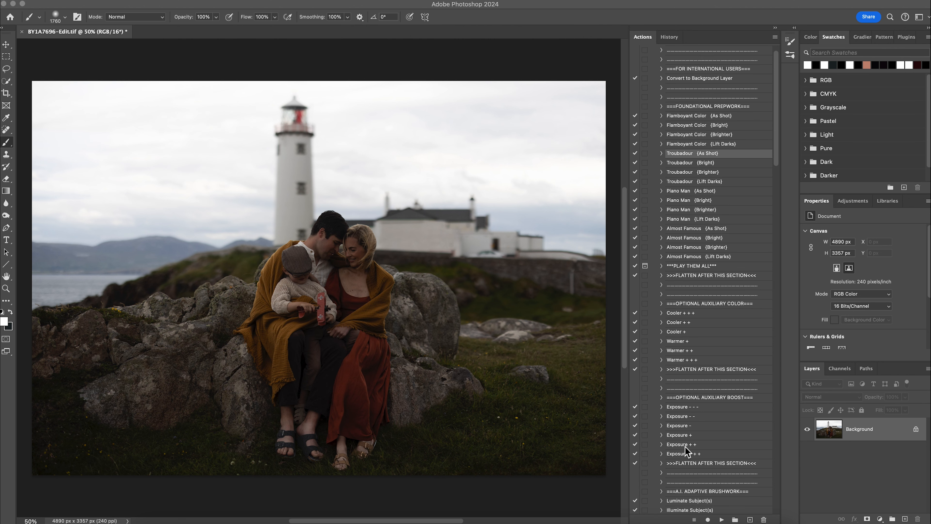
{"action": "left_click", "coordinate": [695, 436]}
{"action": "left_click", "coordinate": [709, 436]}
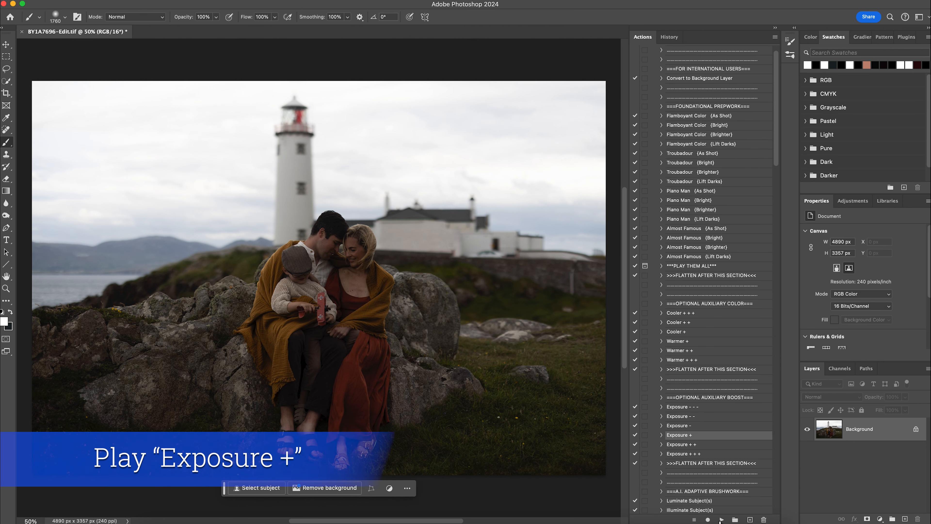
{"action": "left_click", "coordinate": [722, 519]}
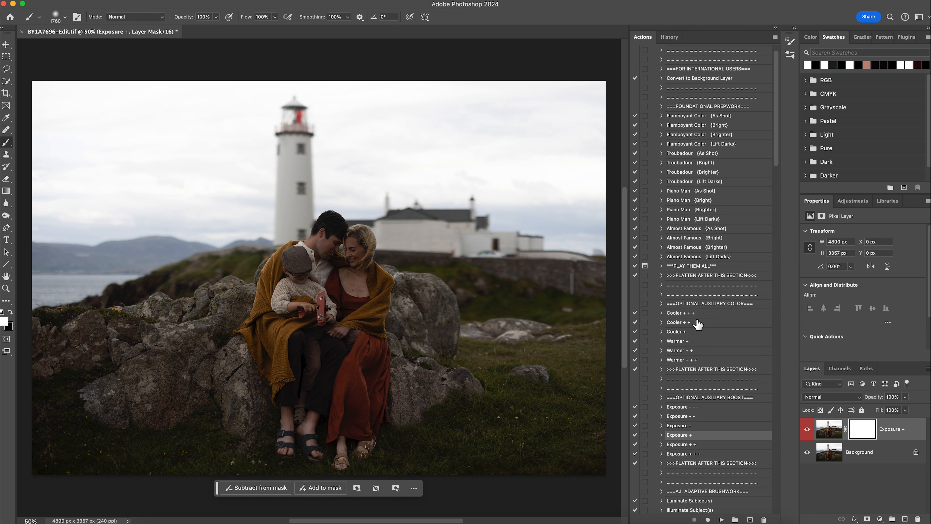
{"action": "left_click", "coordinate": [710, 276]}
{"action": "left_click", "coordinate": [722, 519]}
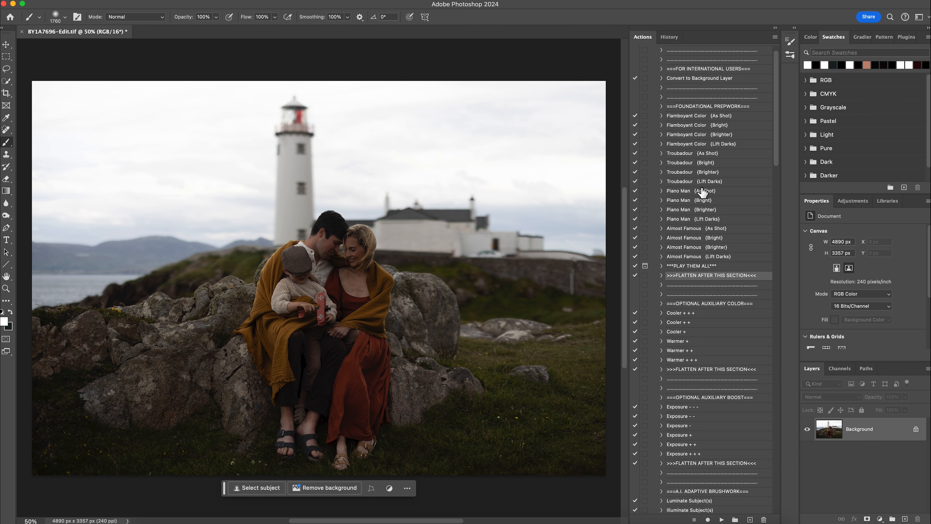
- Play the Piano Man {Brighter} action and reduce its layer group's opacity to 70%
{"action": "left_click", "coordinate": [706, 213]}
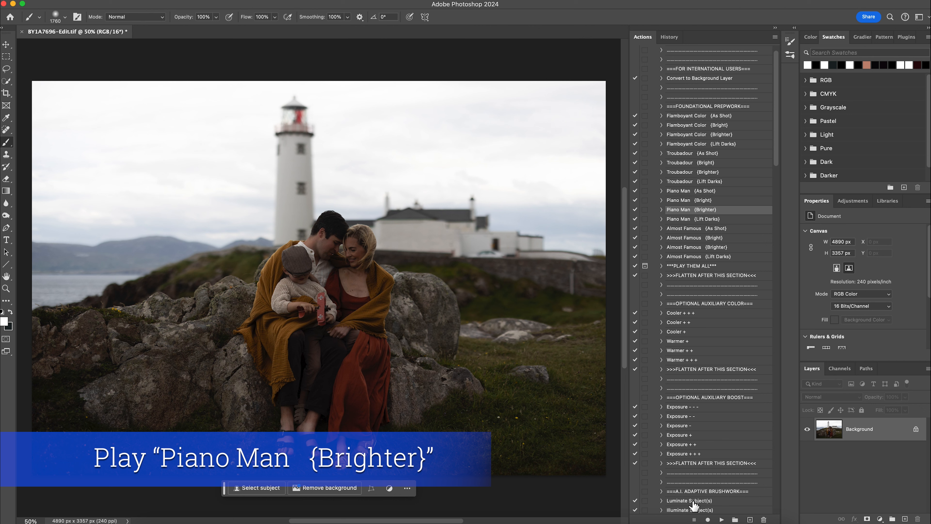
{"action": "left_click", "coordinate": [722, 519]}
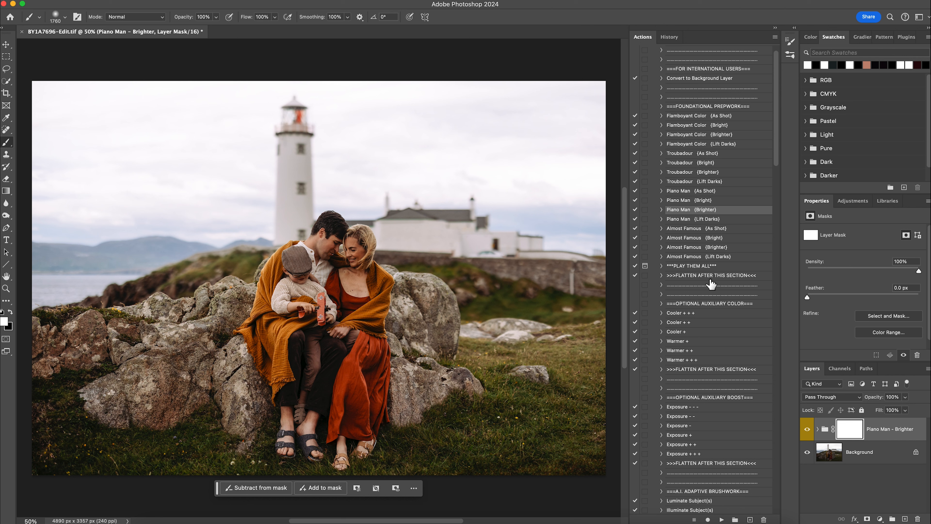
{"action": "left_click", "coordinate": [905, 397]}
{"action": "left_click_drag", "start_coordinate": [893, 410], "coordinate": [890, 408]}
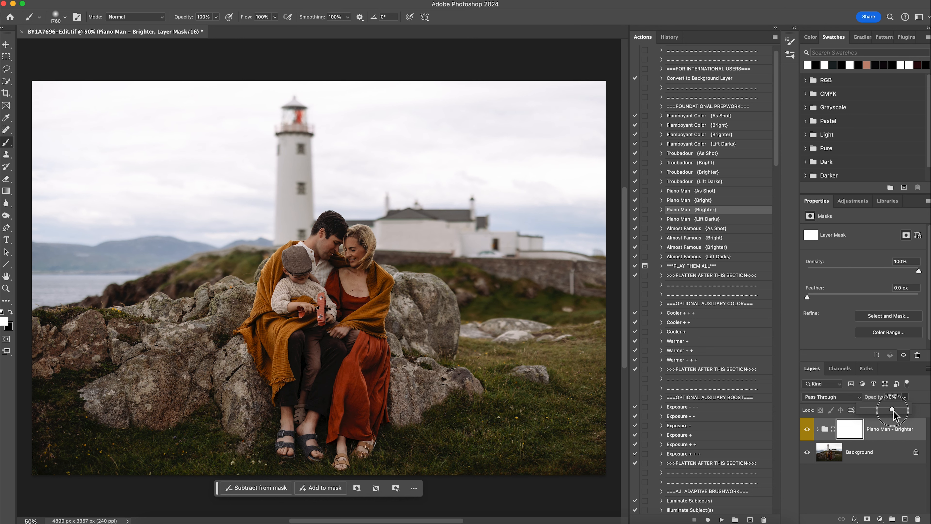
- Compare the photo without and with the Piano Man - Brighter group, and flatten the image with the section's flatten action
{"action": "left_click", "coordinate": [807, 429]}
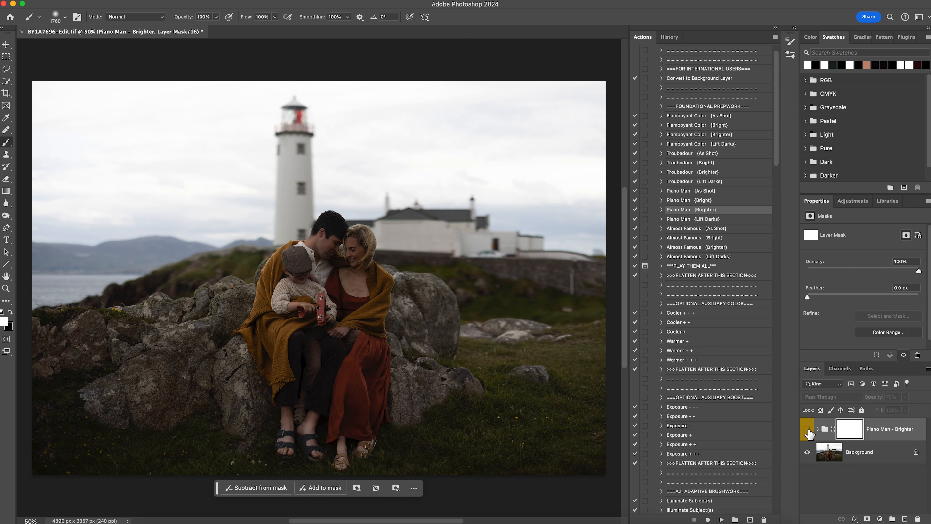
{"action": "left_click", "coordinate": [808, 430]}
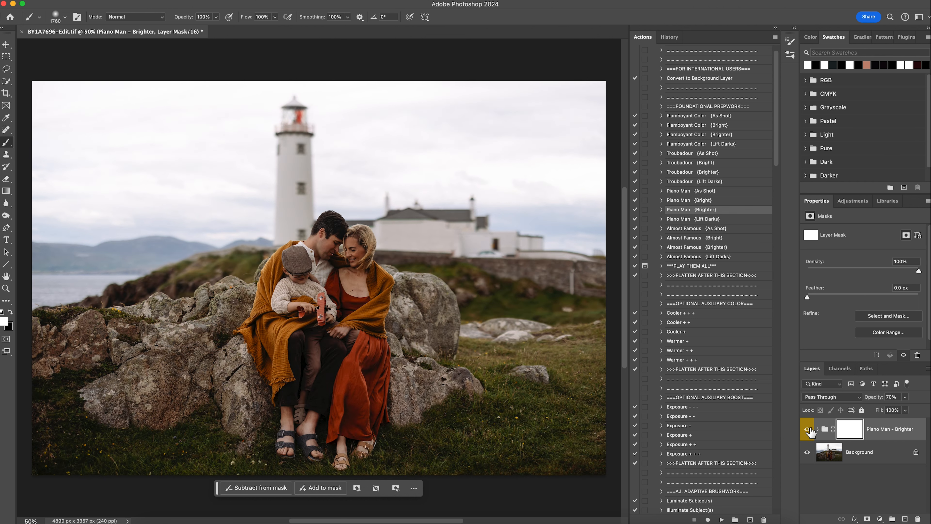
{"action": "left_click", "coordinate": [731, 275]}
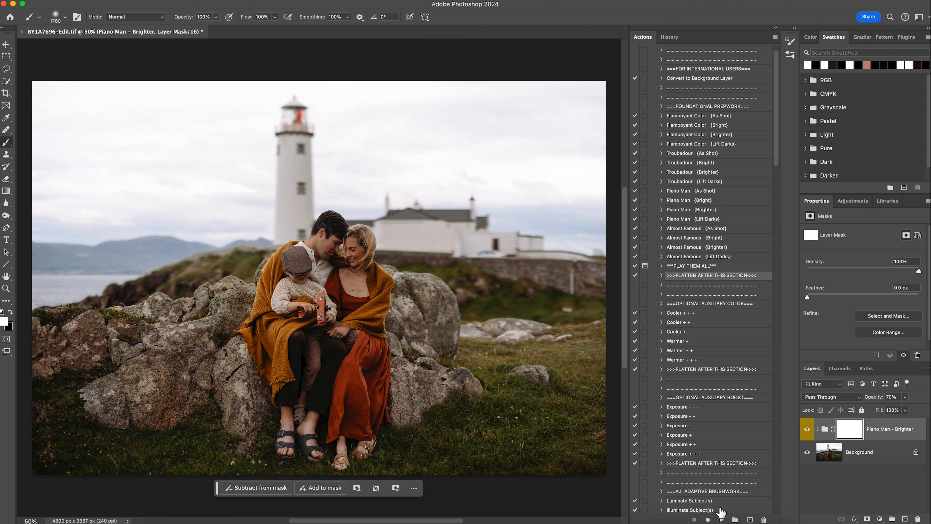
{"action": "left_click", "coordinate": [722, 519]}
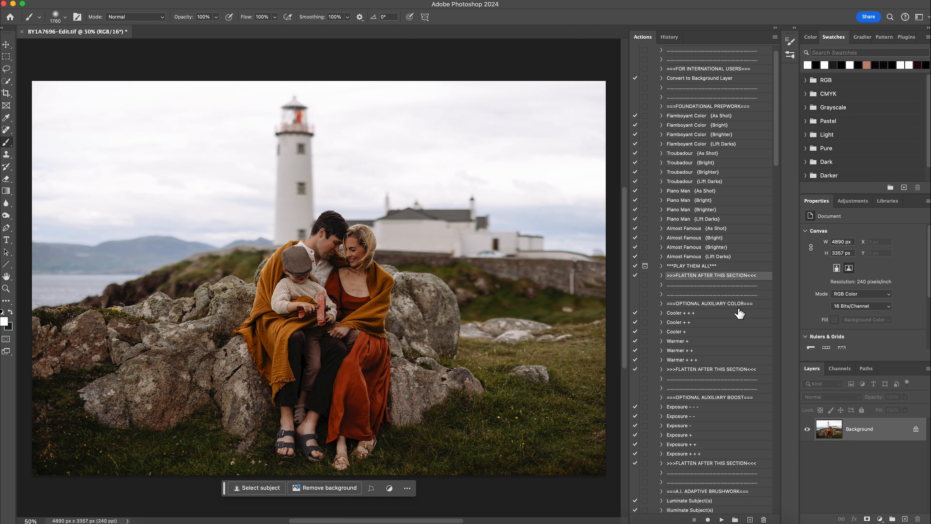
- Play the Luminate Subject(s) action from the A.I. Adaptive Brushwork section and reduce its layer's opacity to 38%
{"action": "scroll", "coordinate": [719, 308], "scroll_direction": "down", "scroll_amount": 10}
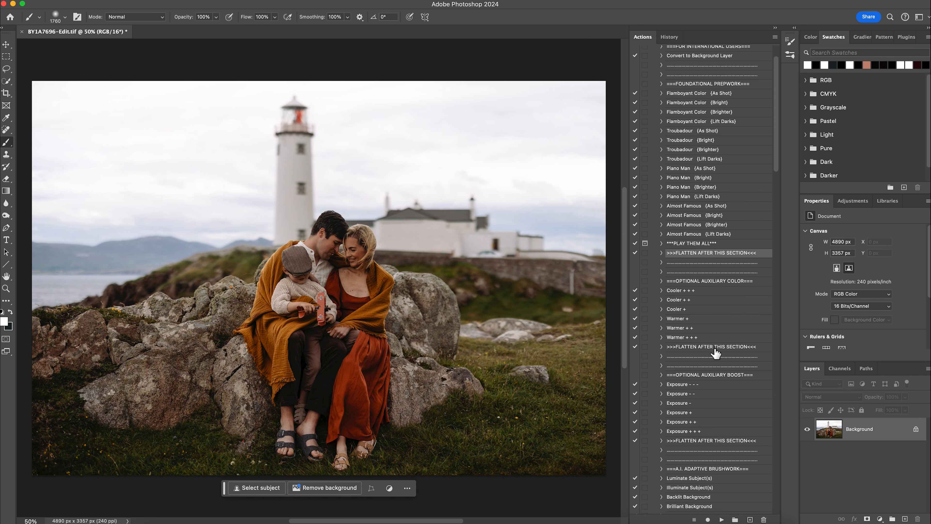
{"action": "scroll", "coordinate": [660, 416], "scroll_direction": "down", "scroll_amount": 3}
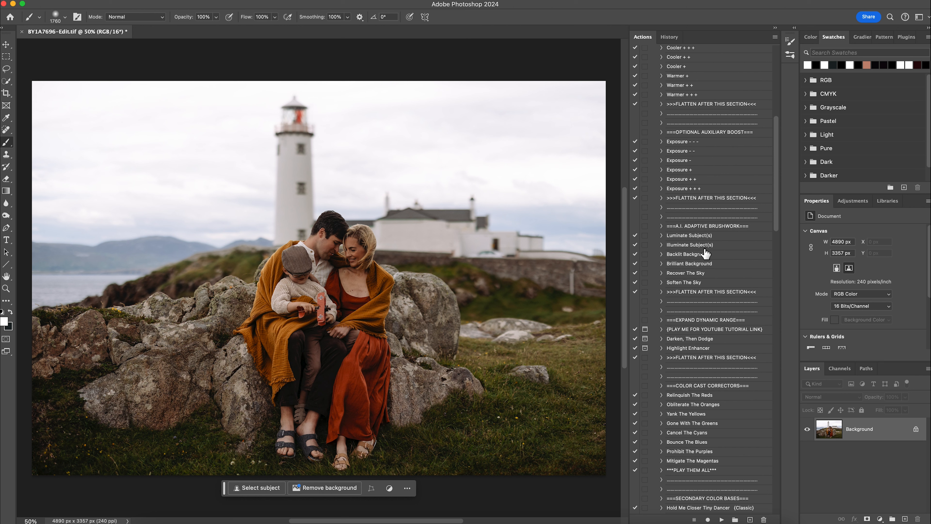
{"action": "left_click", "coordinate": [691, 237]}
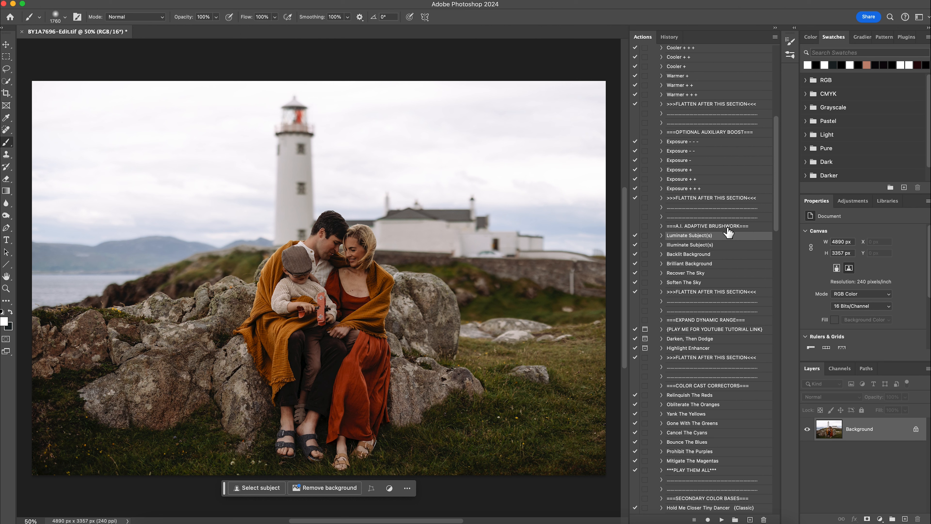
{"action": "left_click", "coordinate": [722, 520]}
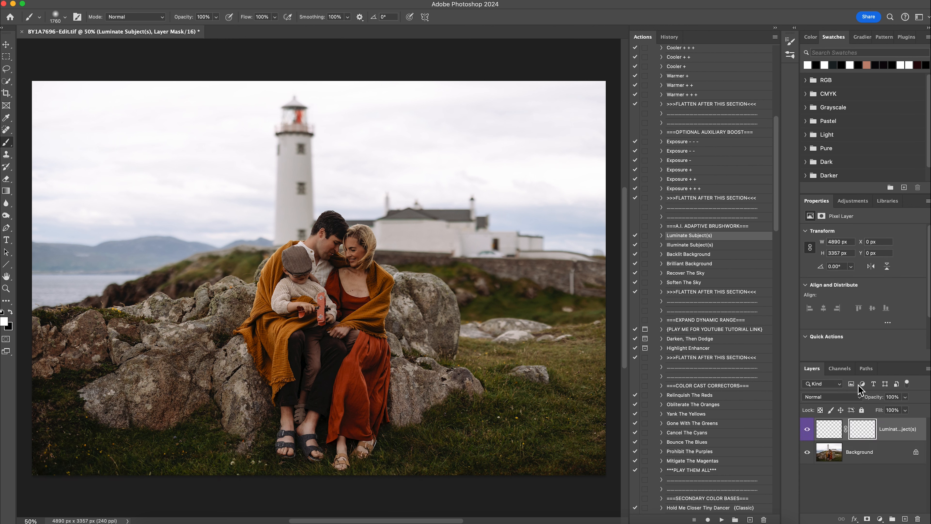
{"action": "left_click", "coordinate": [905, 396]}
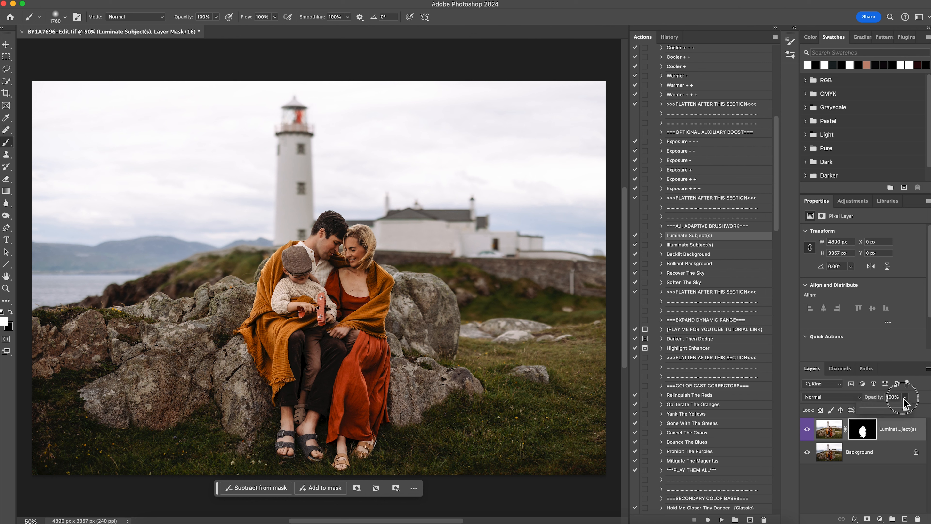
{"action": "left_click", "coordinate": [875, 410]}
{"action": "left_click_drag", "start_coordinate": [878, 411], "coordinate": [878, 409]}
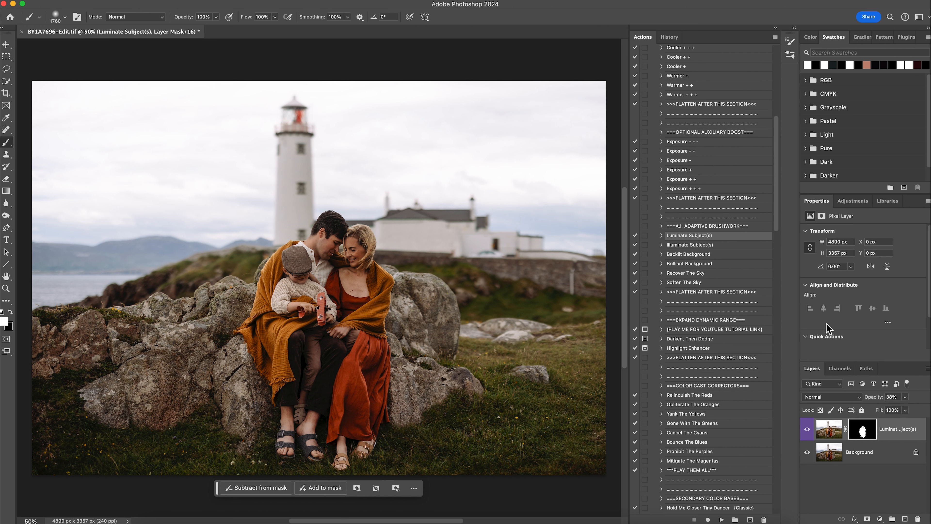
- Flatten the image with the section's flatten action, and play the Recover The Sky action
{"action": "left_click", "coordinate": [709, 292]}
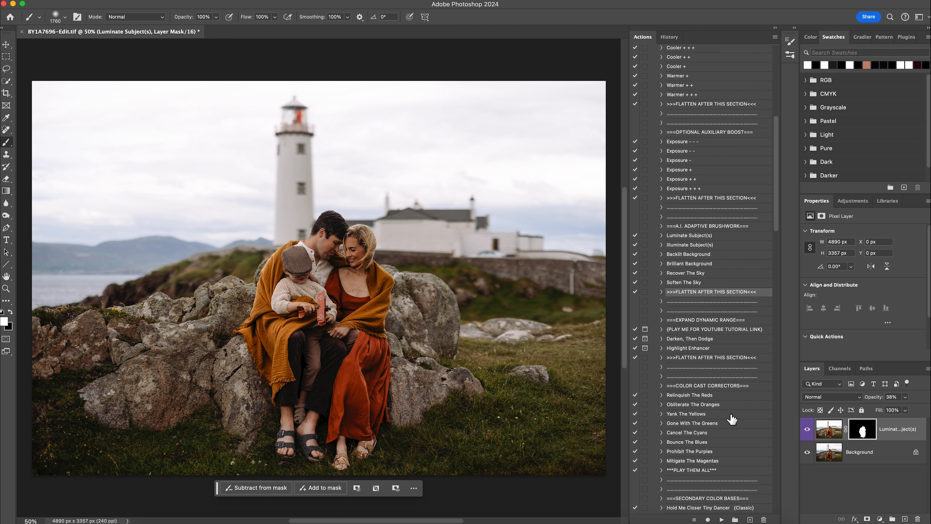
{"action": "left_click", "coordinate": [723, 520]}
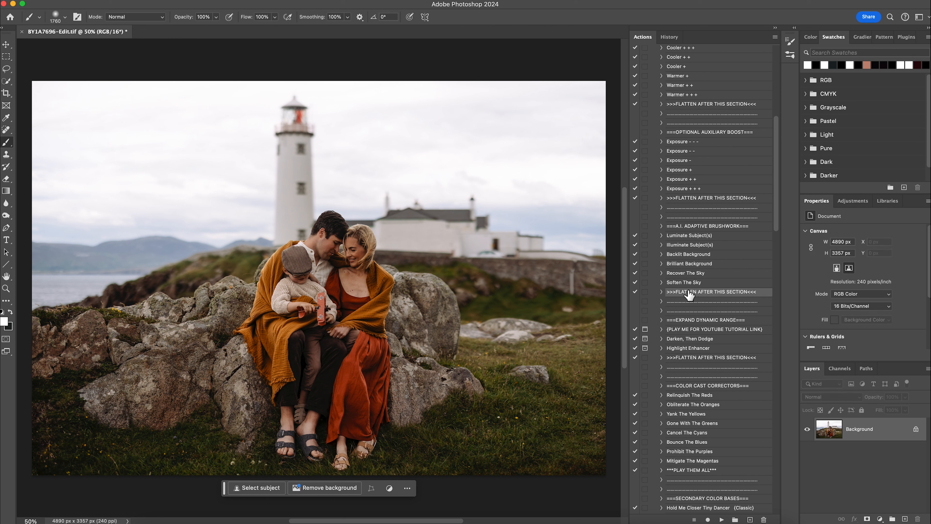
{"action": "left_click", "coordinate": [699, 274]}
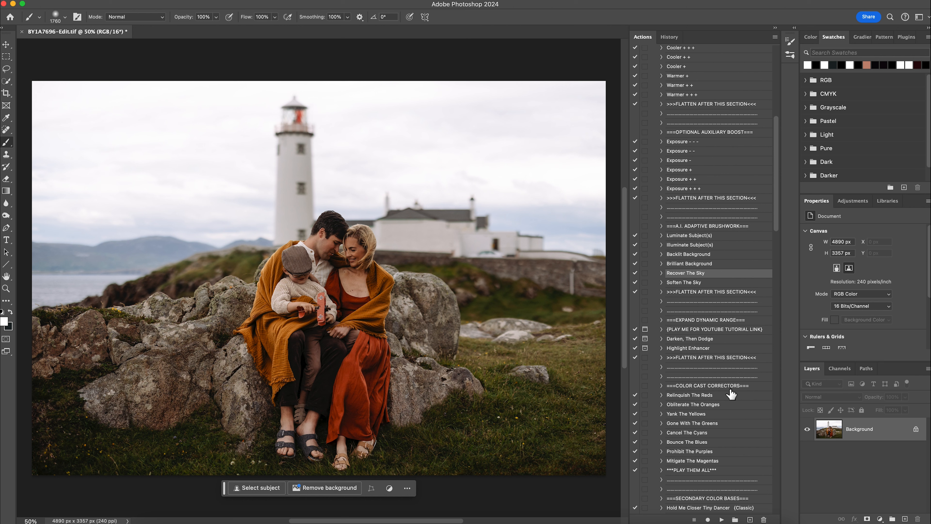
{"action": "left_click", "coordinate": [722, 520]}
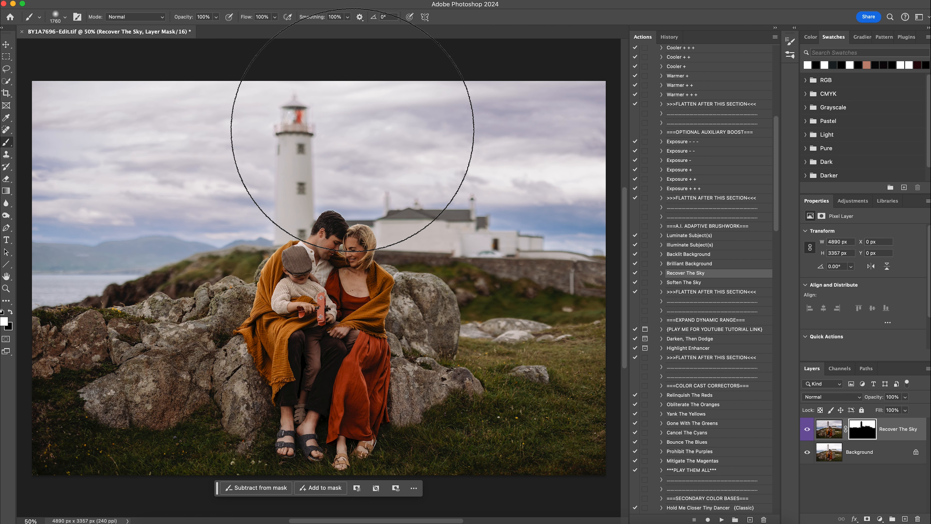
- With a black 428 px brush at 46% opacity, paint the Recover The Sky mask over the distant hills at the photo's left edge
{"action": "left_click", "coordinate": [11, 312]}
{"action": "left_click", "coordinate": [216, 17]}
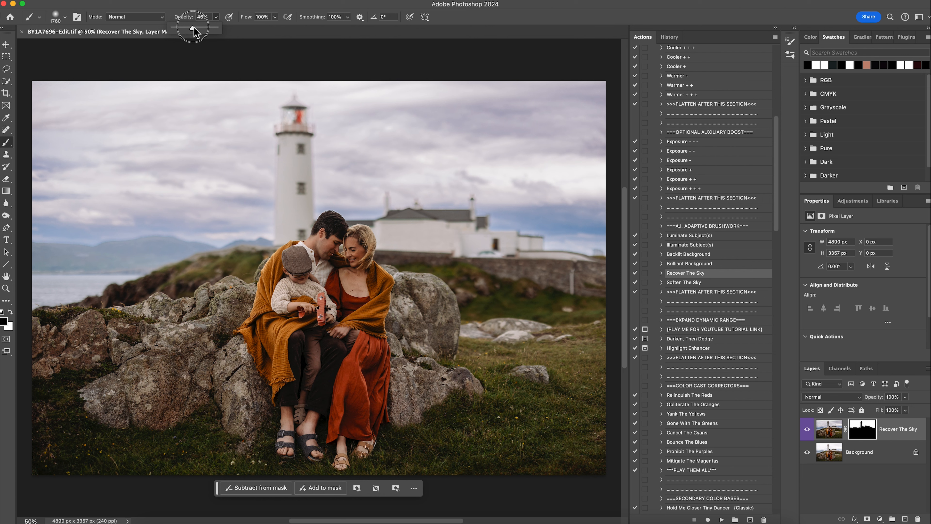
{"action": "left_click", "coordinate": [60, 20]}
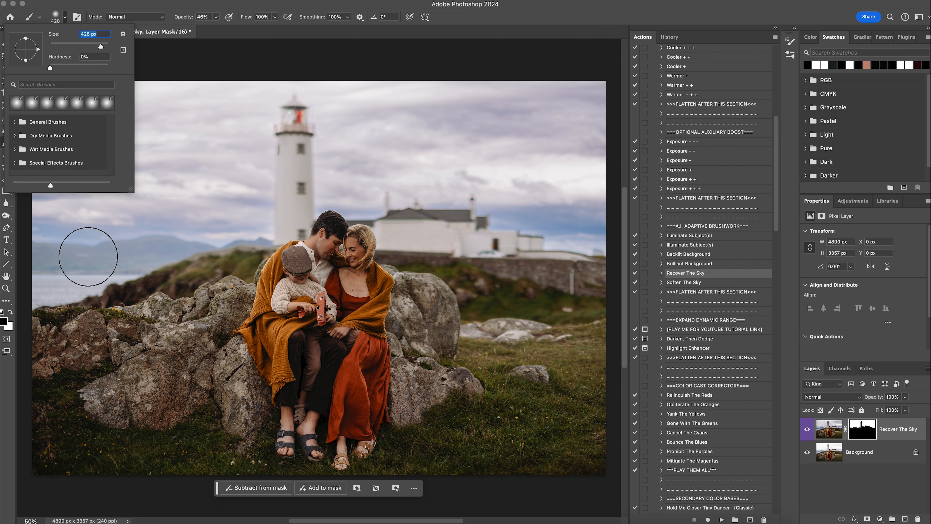
{"action": "left_click", "coordinate": [59, 251]}
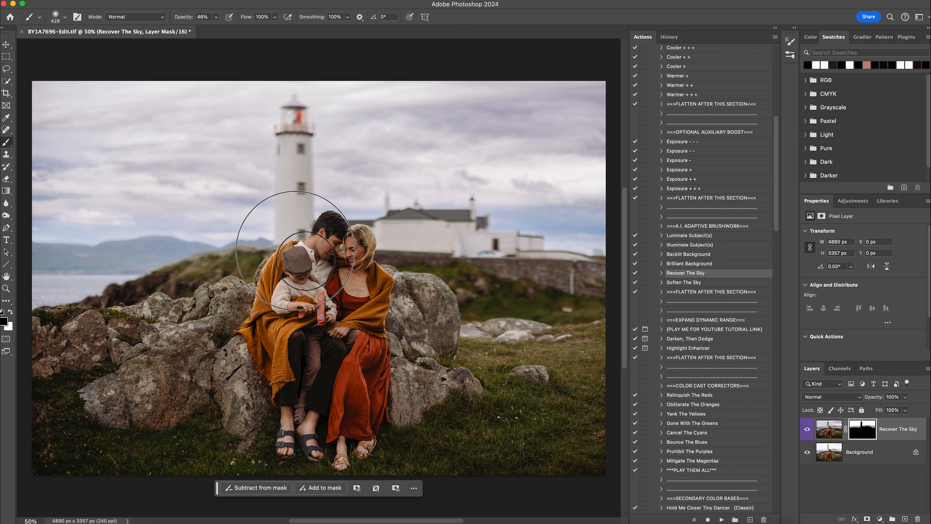
- Enlarge the brush to 2480 px and paint the Recover The Sky mask to soften the sky effect around the horizon
{"action": "left_click", "coordinate": [65, 17]}
{"action": "left_click", "coordinate": [105, 46]}
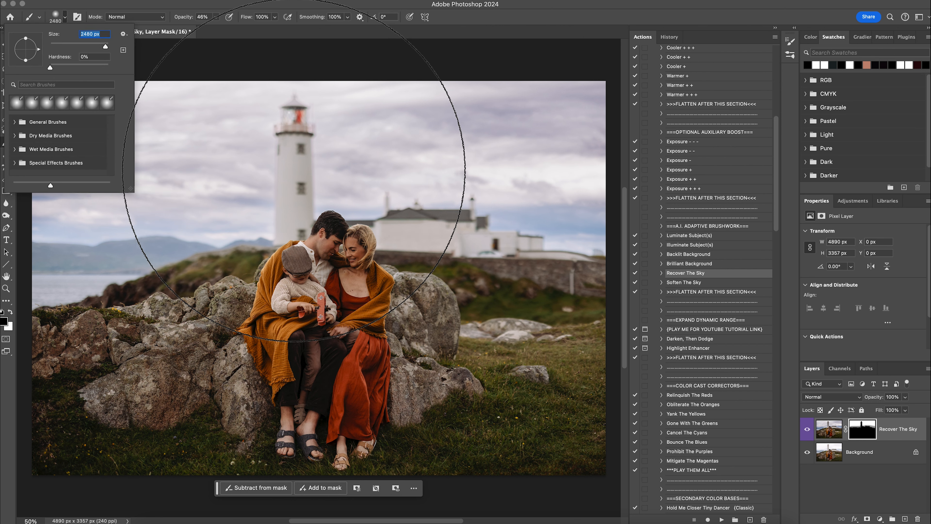
{"action": "left_click", "coordinate": [317, 249]}
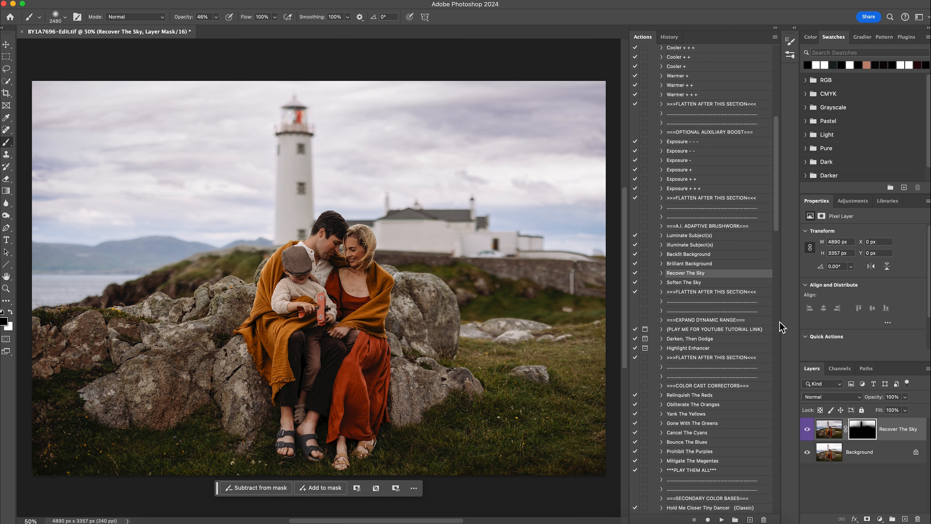
- Flatten the image with the section's flatten action, and play the Prohibit The Purples colour cast corrector
{"action": "left_click", "coordinate": [729, 293]}
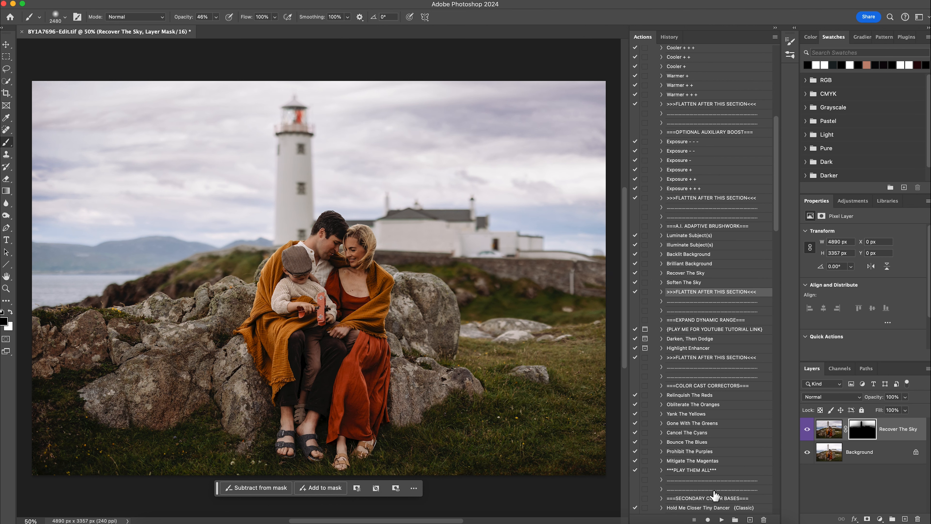
{"action": "left_click", "coordinate": [721, 520]}
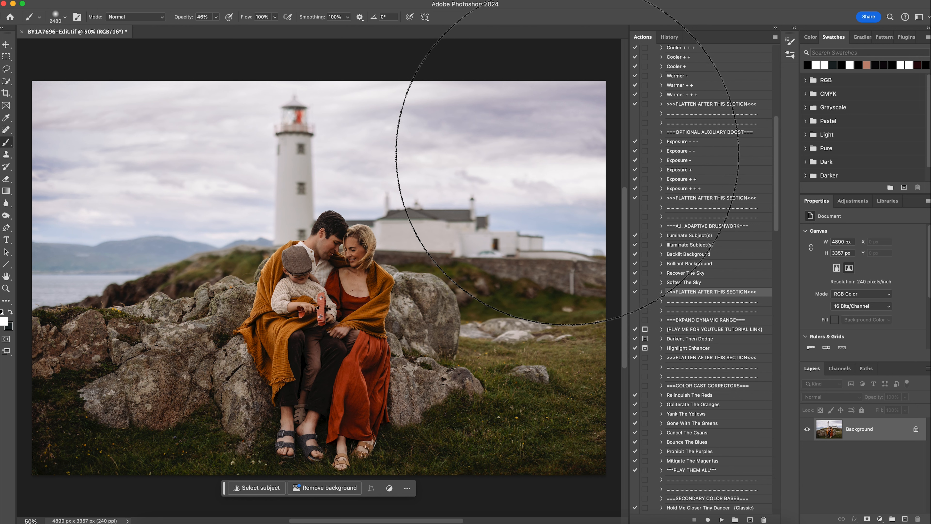
{"action": "scroll", "coordinate": [699, 355], "scroll_direction": "down", "scroll_amount": 5}
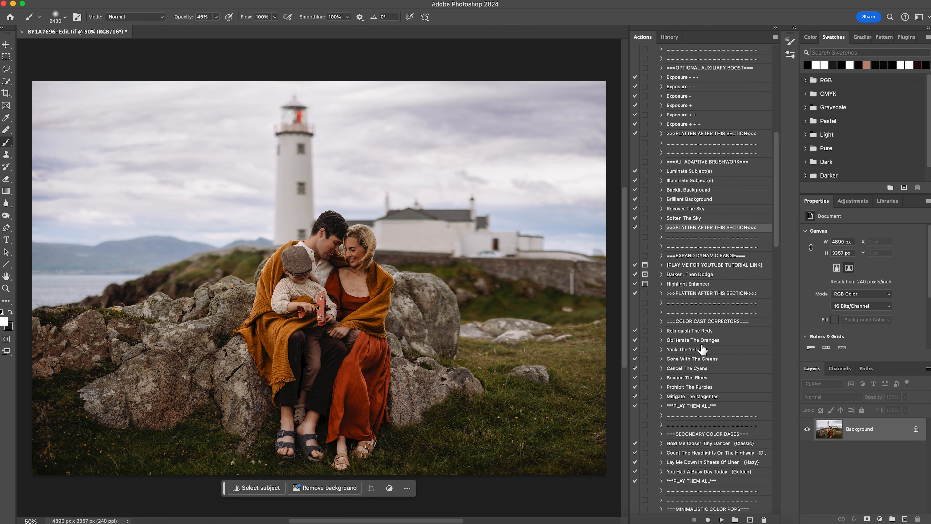
{"action": "left_click", "coordinate": [682, 388]}
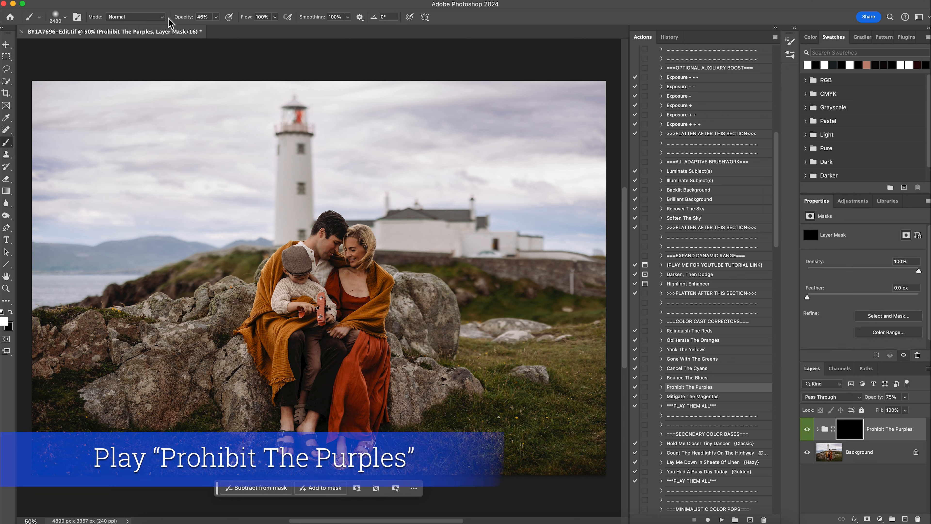
- Set the brush to 100% opacity and 1760 px, and paint white on the Prohibit The Purples mask across the whole sky
{"action": "left_click", "coordinate": [216, 17]}
{"action": "left_click_drag", "start_coordinate": [214, 28], "coordinate": [260, 27]}
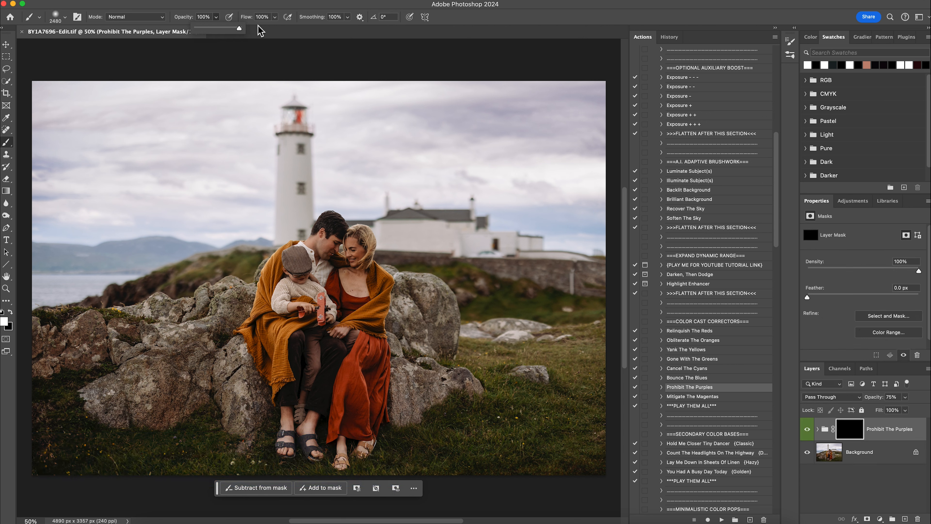
{"action": "left_click", "coordinate": [59, 17]}
{"action": "left_click", "coordinate": [104, 44]}
{"action": "left_click", "coordinate": [104, 43]}
{"action": "left_click", "coordinate": [79, 224]}
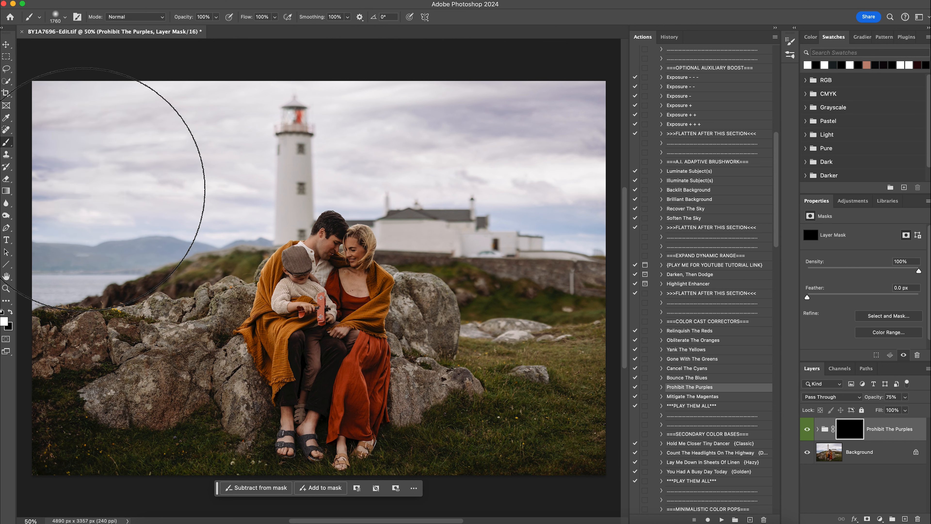
{"action": "mouse_move", "coordinate": [76, 93]}
{"action": "left_mouse_down"}
{"action": "mouse_move", "coordinate": [75, 65]}
{"action": "mouse_move", "coordinate": [83, 147]}
{"action": "mouse_move", "coordinate": [131, 55]}
{"action": "left_mouse_up"}
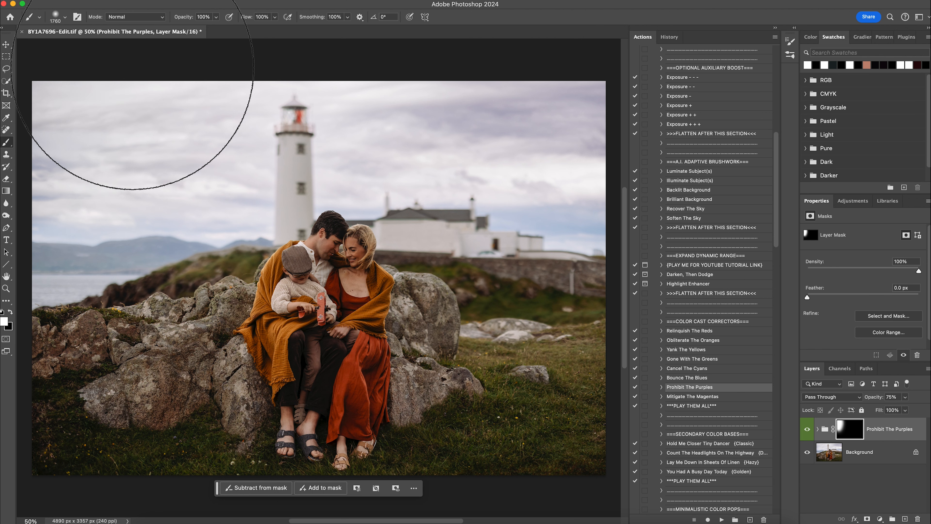
{"action": "mouse_move", "coordinate": [320, 117]}
{"action": "left_mouse_down"}
{"action": "mouse_move", "coordinate": [640, 125]}
{"action": "mouse_move", "coordinate": [686, 93]}
{"action": "mouse_move", "coordinate": [346, 108]}
{"action": "mouse_move", "coordinate": [568, 221]}
{"action": "mouse_move", "coordinate": [422, 16]}
{"action": "mouse_move", "coordinate": [66, 154]}
{"action": "mouse_move", "coordinate": [70, 260]}
{"action": "mouse_move", "coordinate": [309, 76]}
{"action": "left_mouse_up"}
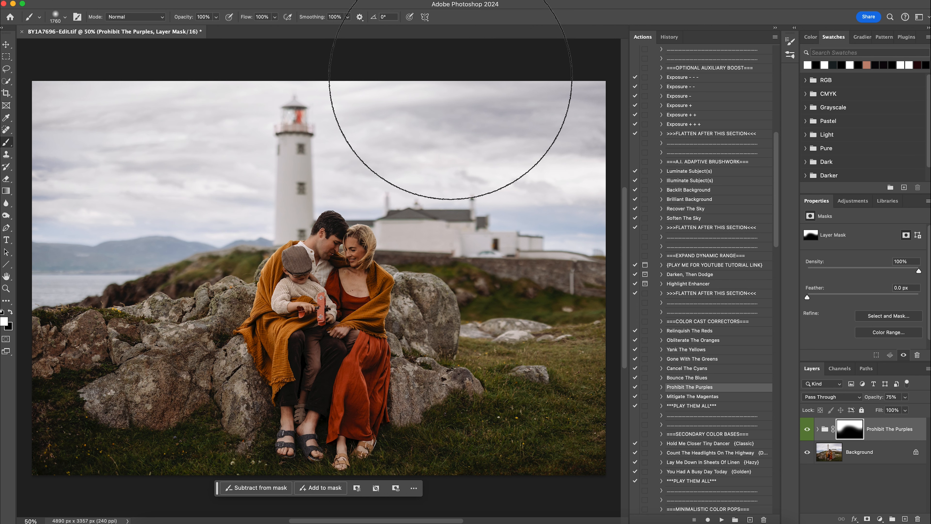
- Merge the visible layers and play the Relinquish The Reds colour cast corrector
{"action": "right_click", "coordinate": [895, 451]}
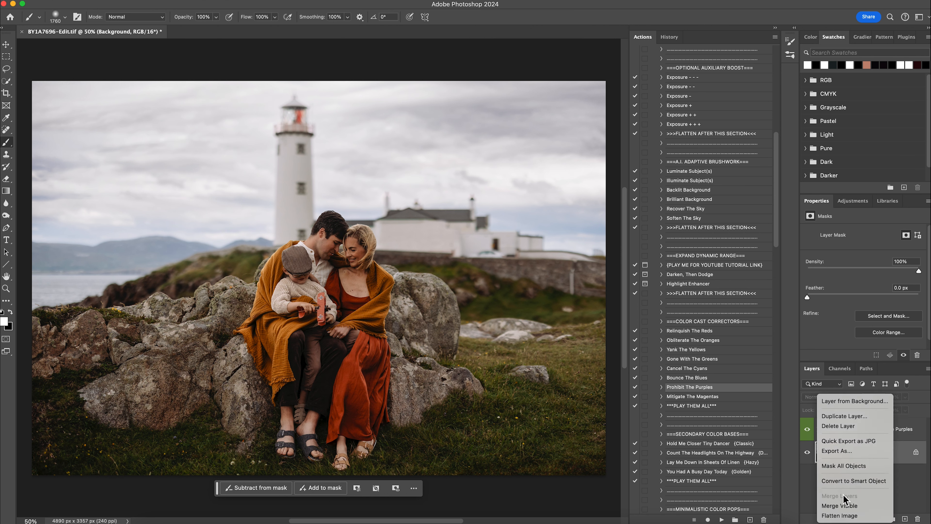
{"action": "left_click", "coordinate": [845, 506]}
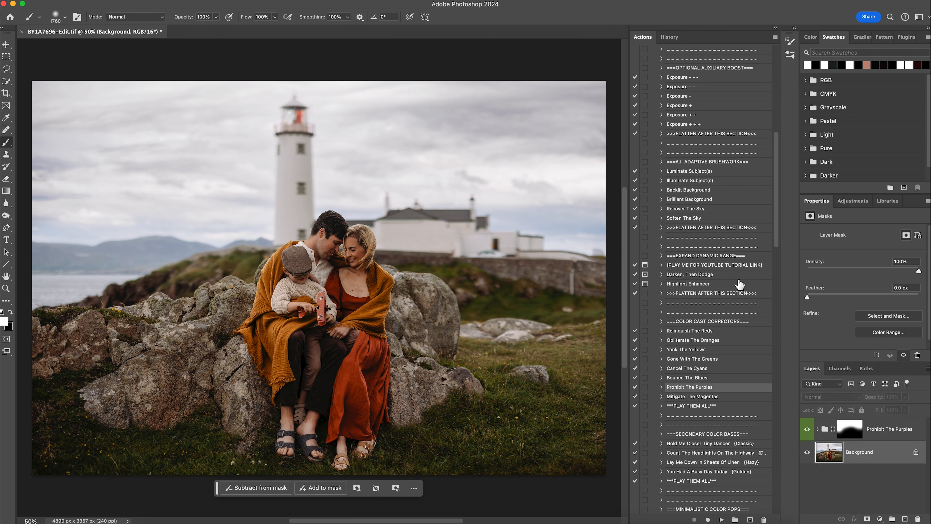
{"action": "left_click", "coordinate": [706, 332]}
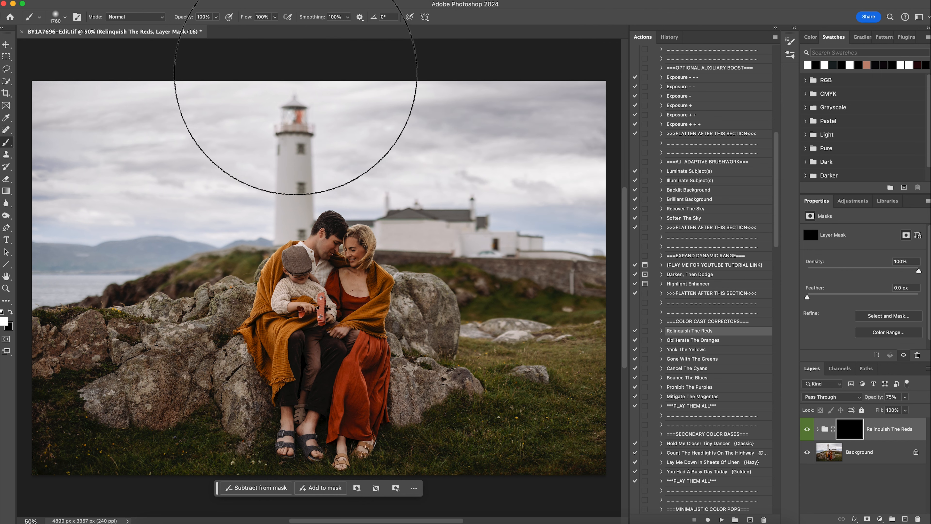
- Paint white on the Relinquish The Reds mask across the sky, and over the family with a 198 px brush, lowering its opacity to 53%
{"action": "left_click_drag", "start_coordinate": [33, 121], "coordinate": [134, 51]}
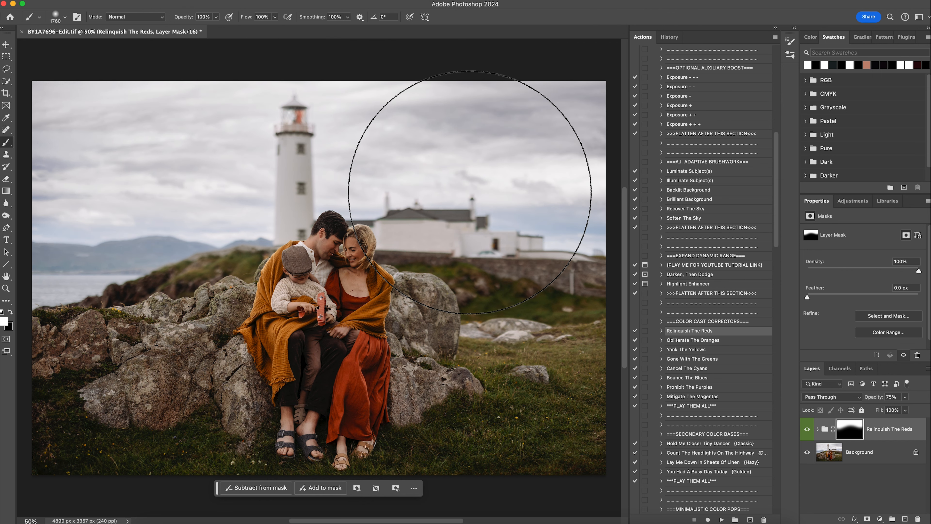
{"action": "left_click", "coordinate": [55, 17]}
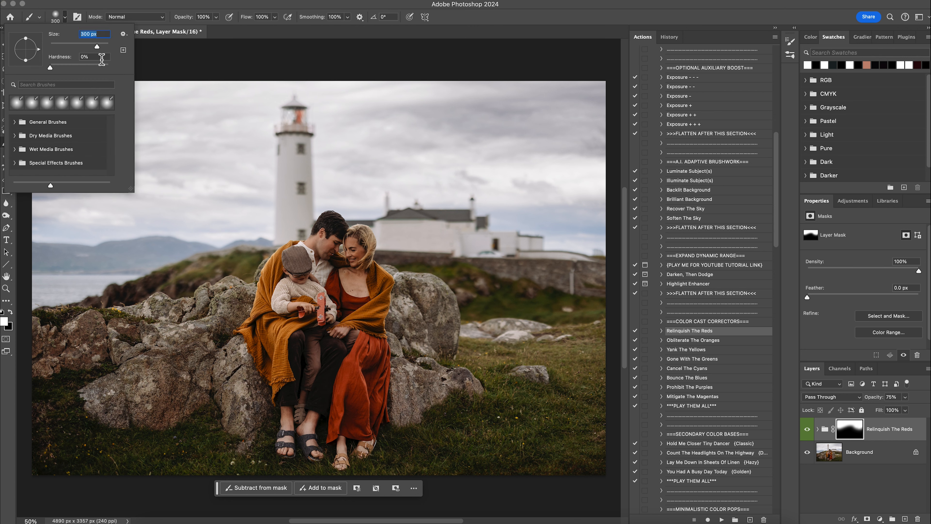
{"action": "mouse_move", "coordinate": [319, 341]}
{"action": "left_mouse_down"}
{"action": "mouse_move", "coordinate": [311, 391]}
{"action": "mouse_move", "coordinate": [322, 411]}
{"action": "mouse_move", "coordinate": [347, 346]}
{"action": "mouse_move", "coordinate": [310, 351]}
{"action": "mouse_move", "coordinate": [297, 395]}
{"action": "mouse_move", "coordinate": [306, 402]}
{"action": "mouse_move", "coordinate": [297, 377]}
{"action": "left_mouse_up"}
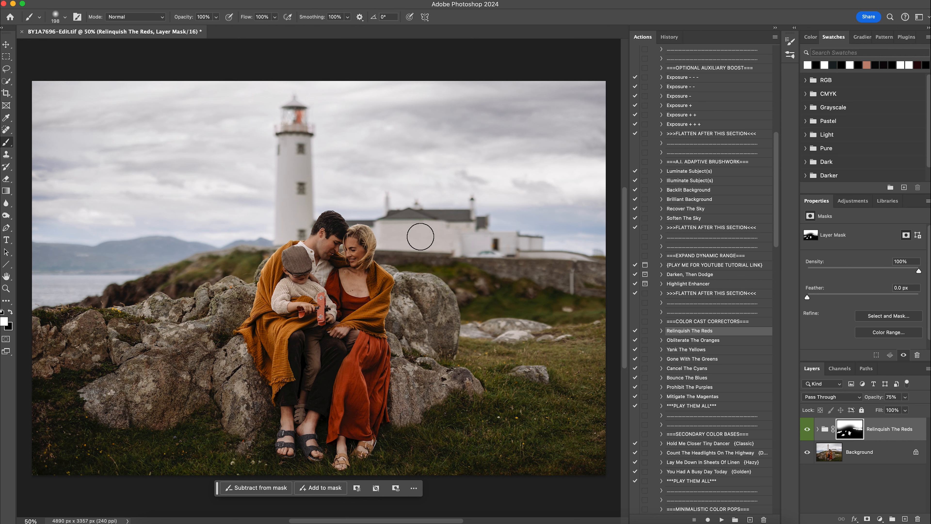
{"action": "left_click", "coordinate": [216, 17]}
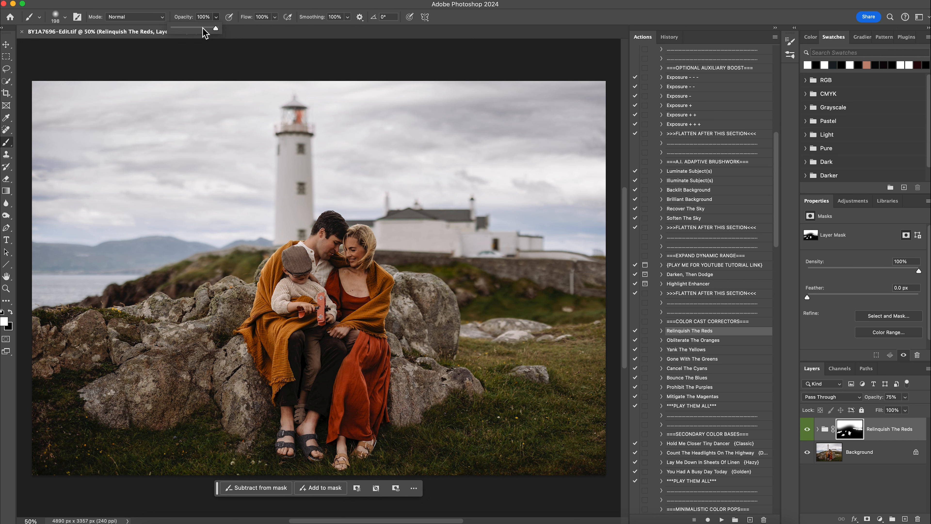
{"action": "left_click_drag", "start_coordinate": [339, 252], "coordinate": [344, 251]}
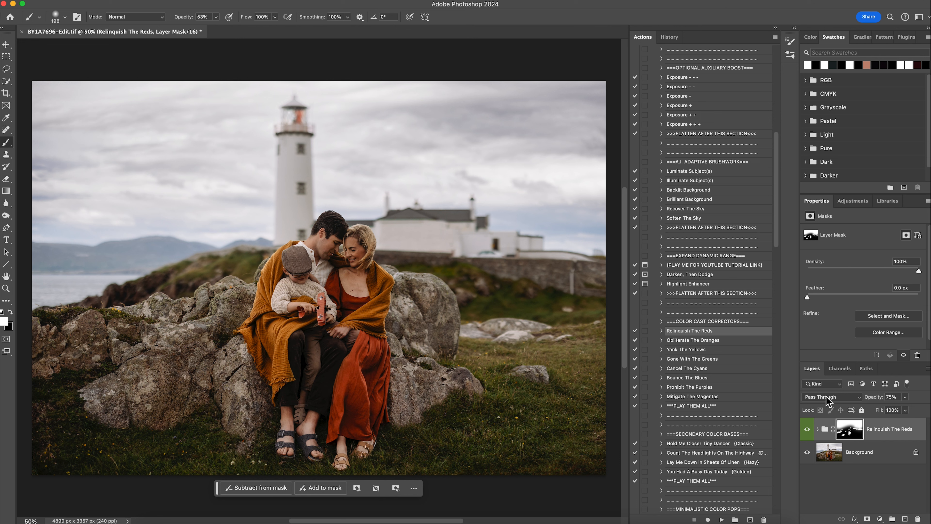
- Flatten the image with the Expand Dynamic Range section's flatten action, and play Darken, Then Dodge, continuing through its prompts
{"action": "left_click", "coordinate": [728, 296]}
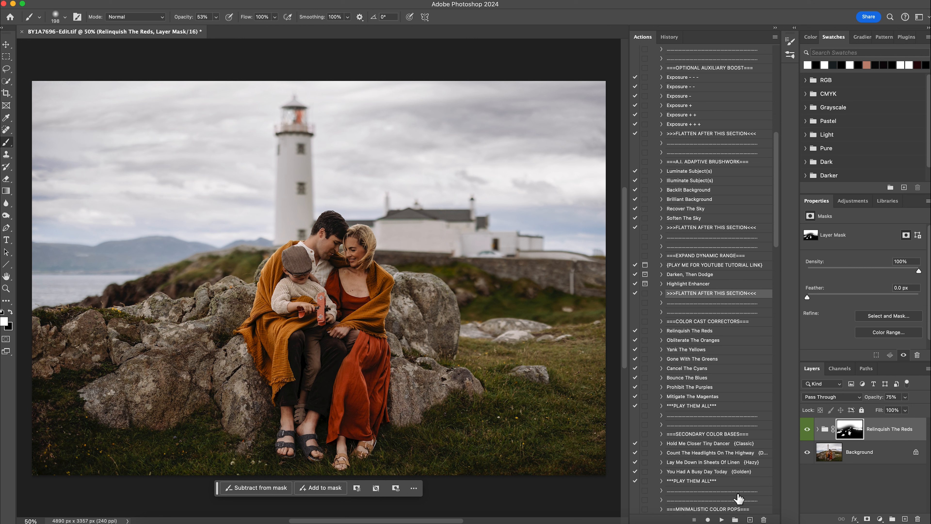
{"action": "left_click", "coordinate": [722, 520]}
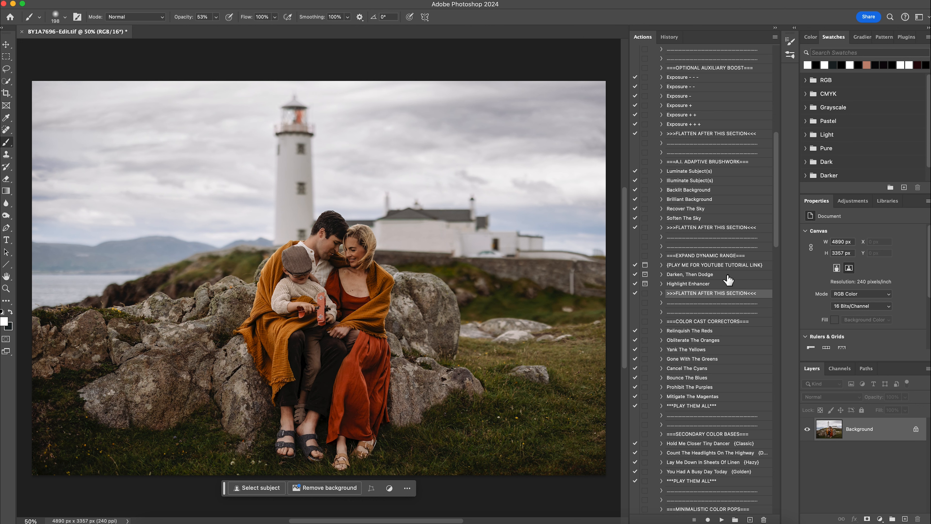
{"action": "left_click", "coordinate": [715, 276]}
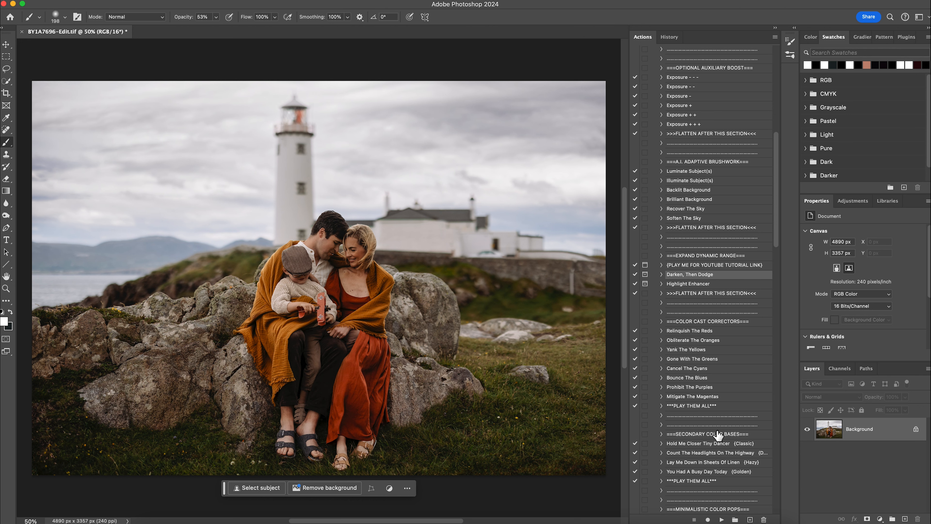
{"action": "left_click", "coordinate": [722, 518]}
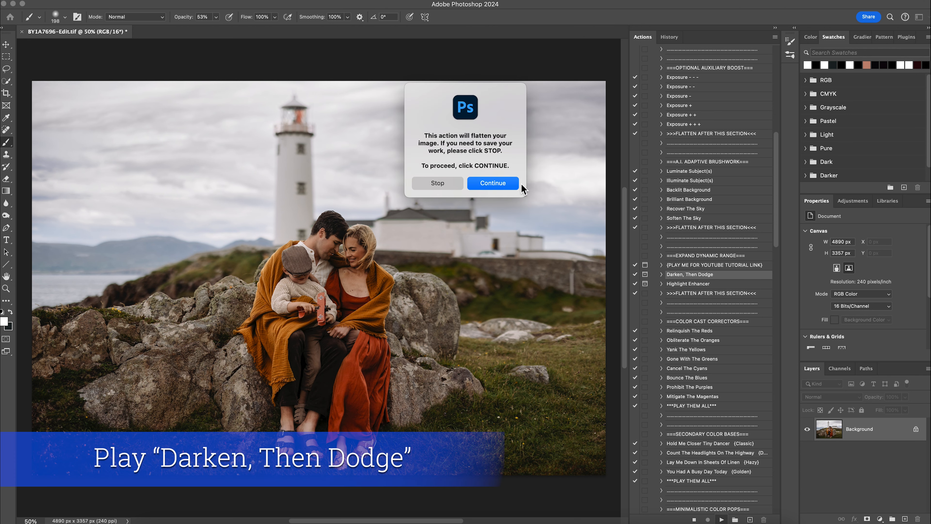
{"action": "left_click", "coordinate": [510, 183]}
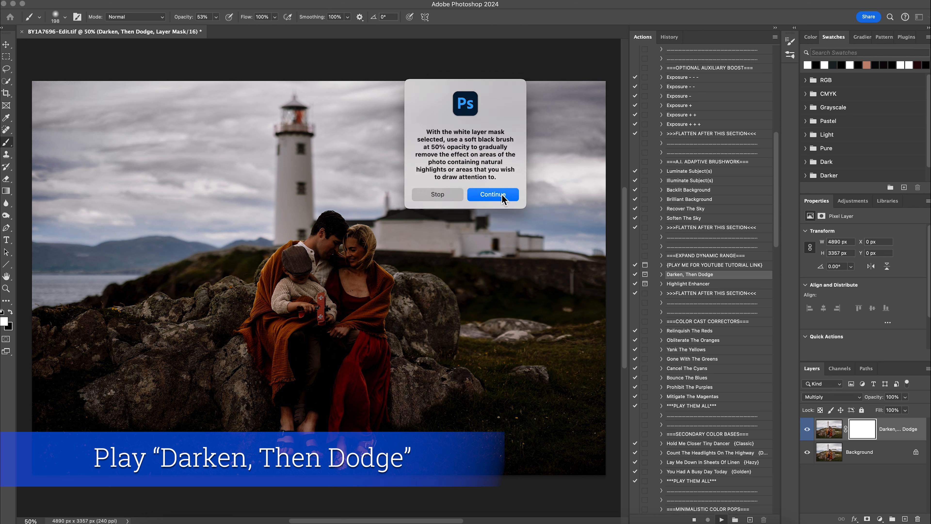
{"action": "left_click", "coordinate": [502, 197]}
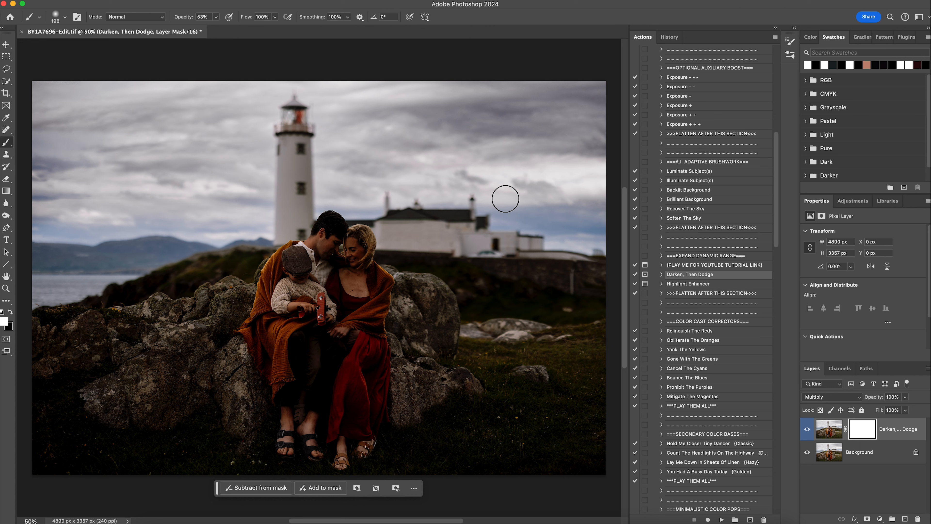
- With a black 185 px brush at 42% opacity, paint the Darken, Then Dodge mask over the couple's faces
{"action": "left_click", "coordinate": [10, 312]}
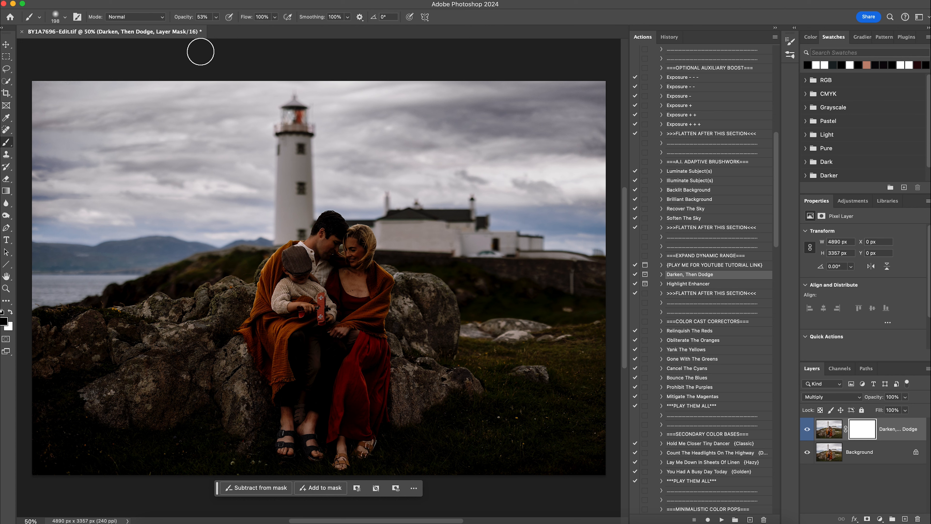
{"action": "left_click", "coordinate": [66, 17]}
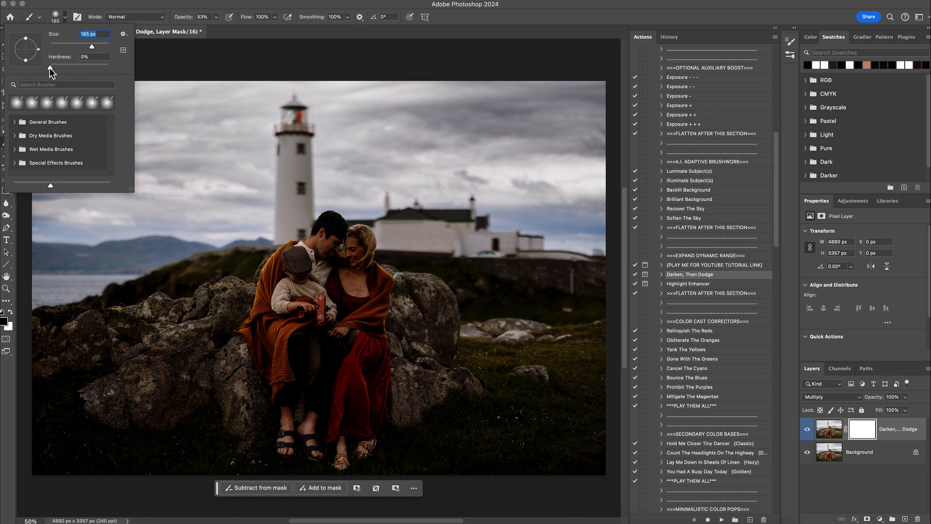
{"action": "left_click", "coordinate": [217, 18]}
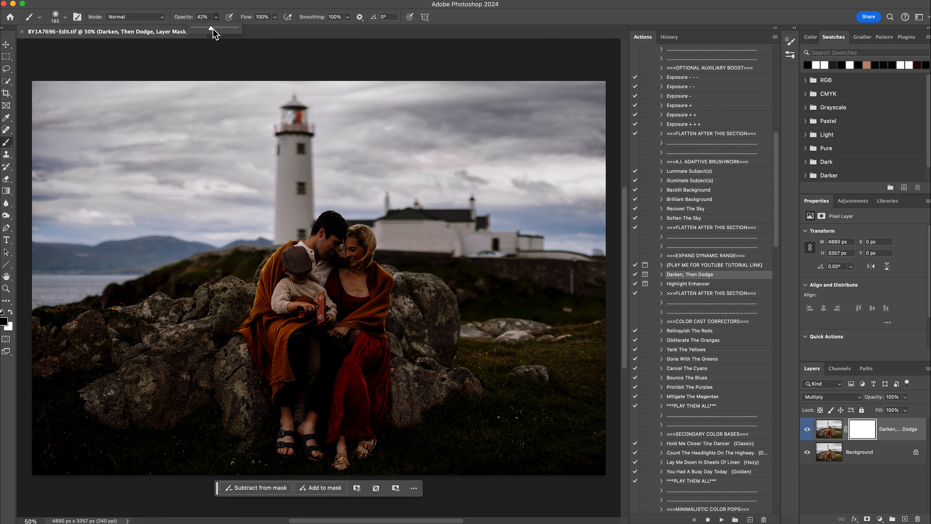
{"action": "left_click", "coordinate": [359, 253]}
{"action": "left_click_drag", "start_coordinate": [364, 258], "coordinate": [354, 274]}
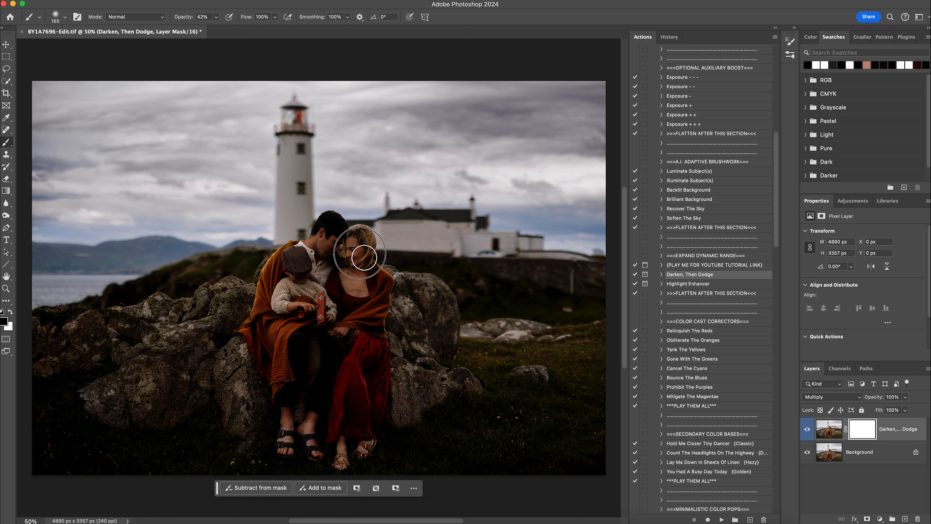
{"action": "mouse_move", "coordinate": [341, 245]}
{"action": "left_mouse_down"}
{"action": "mouse_move", "coordinate": [357, 256]}
{"action": "mouse_move", "coordinate": [351, 277]}
{"action": "mouse_move", "coordinate": [328, 262]}
{"action": "mouse_move", "coordinate": [358, 241]}
{"action": "mouse_move", "coordinate": [349, 280]}
{"action": "mouse_move", "coordinate": [318, 267]}
{"action": "mouse_move", "coordinate": [332, 216]}
{"action": "mouse_move", "coordinate": [335, 229]}
{"action": "left_mouse_up"}
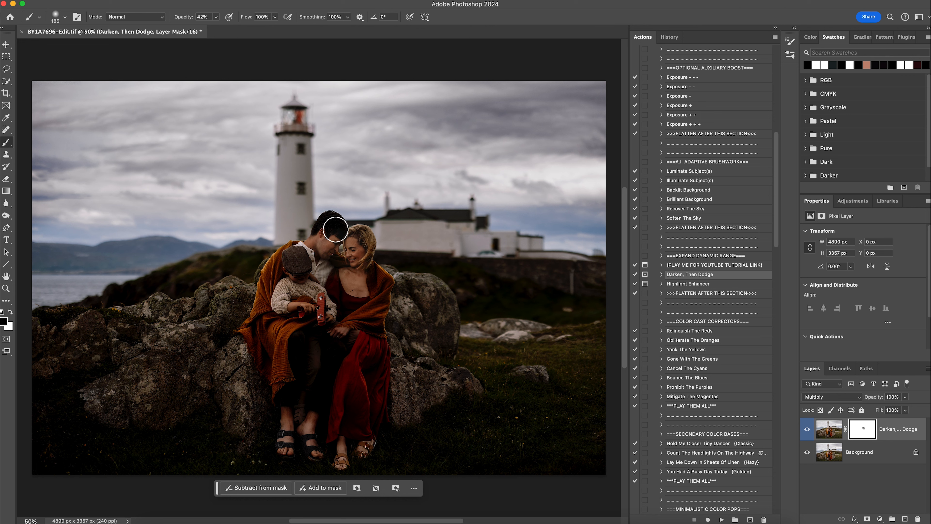
- Paint the Darken, Then Dodge mask over the child and the couple's blankets, clothing and legs
{"action": "mouse_move", "coordinate": [280, 306]}
{"action": "left_mouse_down"}
{"action": "mouse_move", "coordinate": [311, 278]}
{"action": "mouse_move", "coordinate": [316, 312]}
{"action": "mouse_move", "coordinate": [295, 258]}
{"action": "mouse_move", "coordinate": [333, 291]}
{"action": "mouse_move", "coordinate": [370, 304]}
{"action": "mouse_move", "coordinate": [369, 282]}
{"action": "mouse_move", "coordinate": [339, 267]}
{"action": "mouse_move", "coordinate": [380, 274]}
{"action": "mouse_move", "coordinate": [367, 312]}
{"action": "mouse_move", "coordinate": [339, 328]}
{"action": "mouse_move", "coordinate": [393, 297]}
{"action": "mouse_move", "coordinate": [368, 330]}
{"action": "mouse_move", "coordinate": [385, 329]}
{"action": "mouse_move", "coordinate": [351, 314]}
{"action": "mouse_move", "coordinate": [340, 275]}
{"action": "mouse_move", "coordinate": [363, 346]}
{"action": "mouse_move", "coordinate": [339, 397]}
{"action": "mouse_move", "coordinate": [332, 448]}
{"action": "mouse_move", "coordinate": [370, 443]}
{"action": "mouse_move", "coordinate": [365, 452]}
{"action": "mouse_move", "coordinate": [368, 353]}
{"action": "mouse_move", "coordinate": [387, 347]}
{"action": "mouse_move", "coordinate": [383, 408]}
{"action": "mouse_move", "coordinate": [307, 341]}
{"action": "mouse_move", "coordinate": [308, 386]}
{"action": "mouse_move", "coordinate": [290, 405]}
{"action": "mouse_move", "coordinate": [303, 352]}
{"action": "mouse_move", "coordinate": [333, 352]}
{"action": "mouse_move", "coordinate": [308, 433]}
{"action": "mouse_move", "coordinate": [285, 412]}
{"action": "mouse_move", "coordinate": [265, 359]}
{"action": "mouse_move", "coordinate": [270, 264]}
{"action": "mouse_move", "coordinate": [268, 323]}
{"action": "mouse_move", "coordinate": [256, 333]}
{"action": "mouse_move", "coordinate": [281, 381]}
{"action": "mouse_move", "coordinate": [304, 316]}
{"action": "mouse_move", "coordinate": [325, 323]}
{"action": "mouse_move", "coordinate": [296, 272]}
{"action": "mouse_move", "coordinate": [315, 280]}
{"action": "mouse_move", "coordinate": [346, 241]}
{"action": "mouse_move", "coordinate": [336, 257]}
{"action": "mouse_move", "coordinate": [358, 243]}
{"action": "mouse_move", "coordinate": [368, 264]}
{"action": "mouse_move", "coordinate": [353, 271]}
{"action": "mouse_move", "coordinate": [355, 254]}
{"action": "mouse_move", "coordinate": [315, 252]}
{"action": "mouse_move", "coordinate": [322, 275]}
{"action": "mouse_move", "coordinate": [288, 300]}
{"action": "mouse_move", "coordinate": [354, 305]}
{"action": "mouse_move", "coordinate": [333, 269]}
{"action": "mouse_move", "coordinate": [345, 311]}
{"action": "mouse_move", "coordinate": [317, 257]}
{"action": "mouse_move", "coordinate": [328, 260]}
{"action": "mouse_move", "coordinate": [336, 238]}
{"action": "mouse_move", "coordinate": [399, 311]}
{"action": "mouse_move", "coordinate": [343, 285]}
{"action": "mouse_move", "coordinate": [377, 272]}
{"action": "mouse_move", "coordinate": [386, 289]}
{"action": "mouse_move", "coordinate": [343, 272]}
{"action": "mouse_move", "coordinate": [316, 300]}
{"action": "left_mouse_up"}
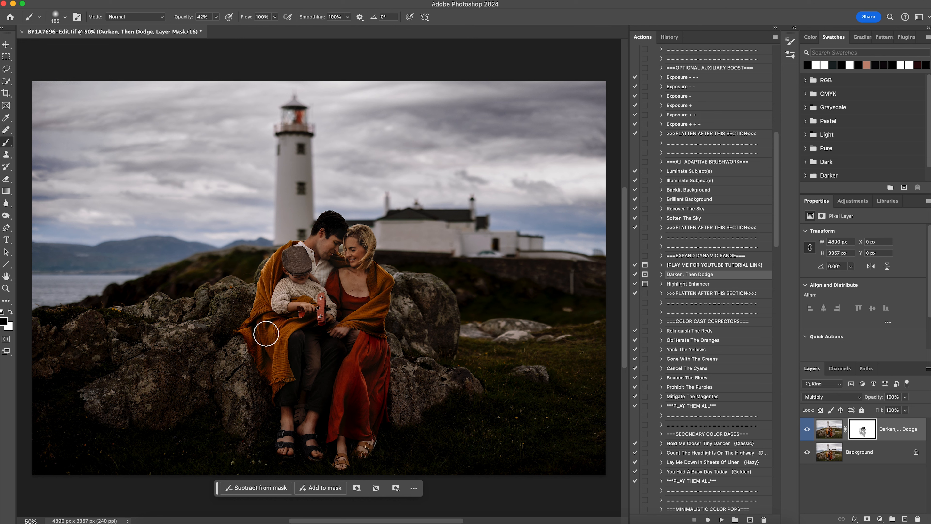
{"action": "left_click_drag", "start_coordinate": [262, 366], "coordinate": [262, 339]}
{"action": "mouse_move", "coordinate": [346, 305]}
{"action": "left_mouse_down"}
{"action": "mouse_move", "coordinate": [339, 366]}
{"action": "mouse_move", "coordinate": [308, 418]}
{"action": "mouse_move", "coordinate": [312, 443]}
{"action": "left_mouse_up"}
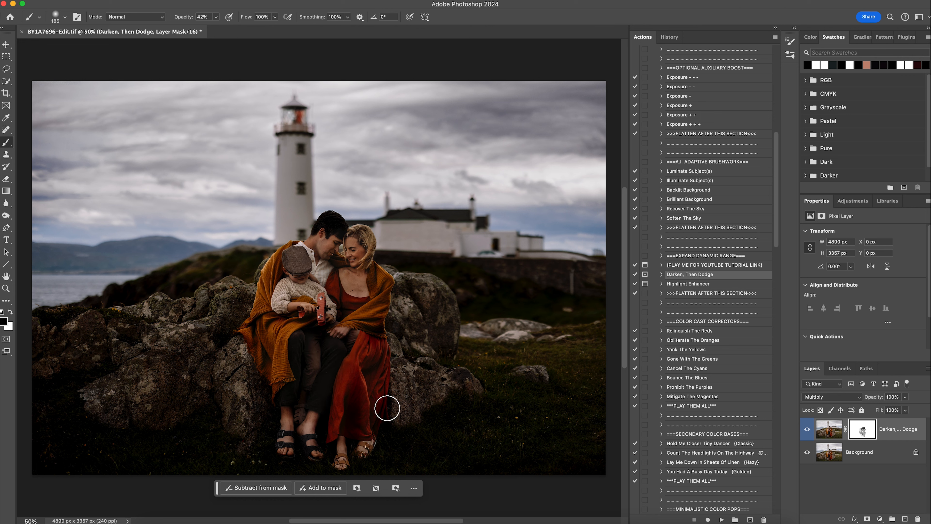
- Paint the Darken, Then Dodge mask over the rocks on both sides of the family
{"action": "mouse_move", "coordinate": [405, 312]}
{"action": "left_mouse_down"}
{"action": "mouse_move", "coordinate": [426, 343]}
{"action": "mouse_move", "coordinate": [438, 300]}
{"action": "left_mouse_up"}
{"action": "mouse_move", "coordinate": [106, 401]}
{"action": "left_mouse_down"}
{"action": "mouse_move", "coordinate": [144, 369]}
{"action": "mouse_move", "coordinate": [144, 415]}
{"action": "mouse_move", "coordinate": [189, 344]}
{"action": "mouse_move", "coordinate": [222, 333]}
{"action": "mouse_move", "coordinate": [246, 377]}
{"action": "mouse_move", "coordinate": [246, 444]}
{"action": "mouse_move", "coordinate": [215, 324]}
{"action": "mouse_move", "coordinate": [197, 304]}
{"action": "left_mouse_up"}
{"action": "mouse_move", "coordinate": [33, 347]}
{"action": "left_mouse_down"}
{"action": "mouse_move", "coordinate": [102, 331]}
{"action": "mouse_move", "coordinate": [44, 376]}
{"action": "mouse_move", "coordinate": [125, 351]}
{"action": "left_mouse_up"}
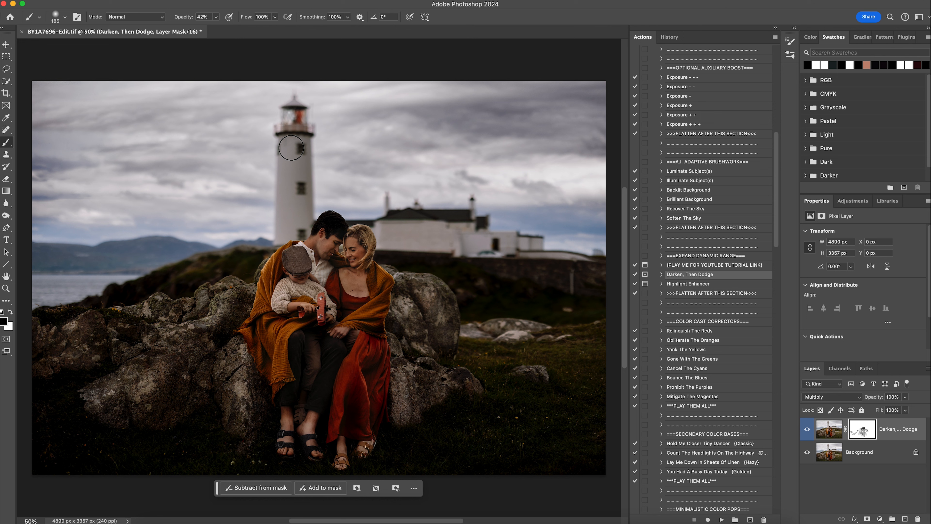
- Enlarge the brush to 250 px and paint the Darken, Then Dodge mask down the lighthouse tower
{"action": "key", "text": "bracketright"}
{"action": "key", "text": "bracketright"}
{"action": "left_click_drag", "start_coordinate": [296, 143], "coordinate": [284, 252]}
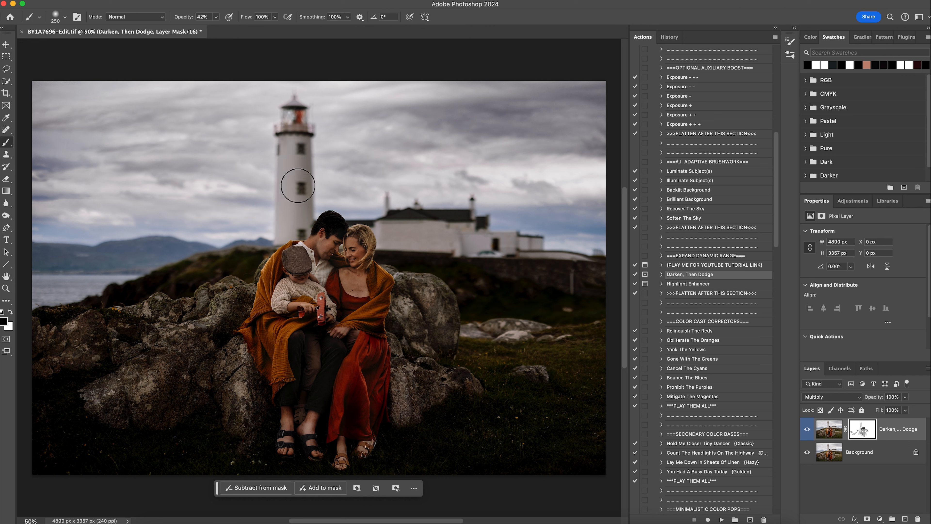
- Enlarge the brush to 1760 px and paint the Darken, Then Dodge mask over the family, the rocks and the foreground grass
{"action": "left_click", "coordinate": [64, 18]}
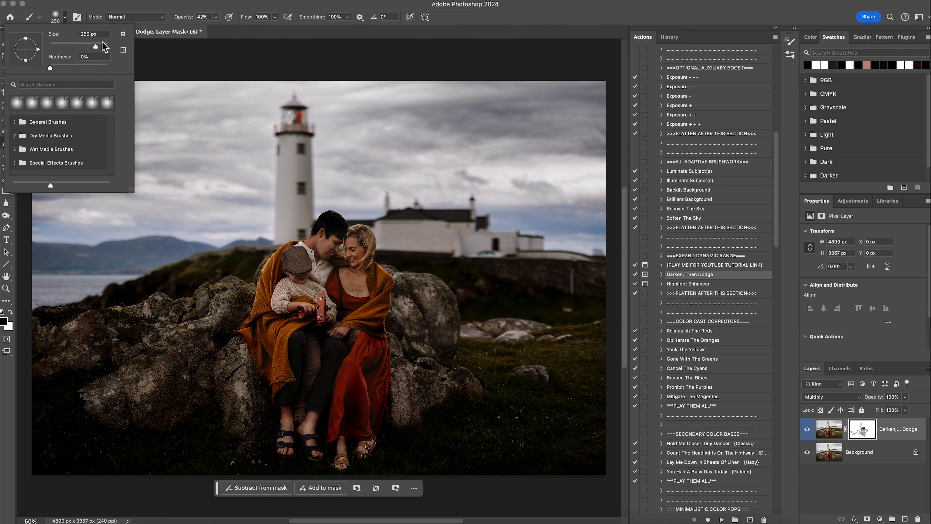
{"action": "left_click", "coordinate": [105, 46]}
{"action": "left_click", "coordinate": [333, 348]}
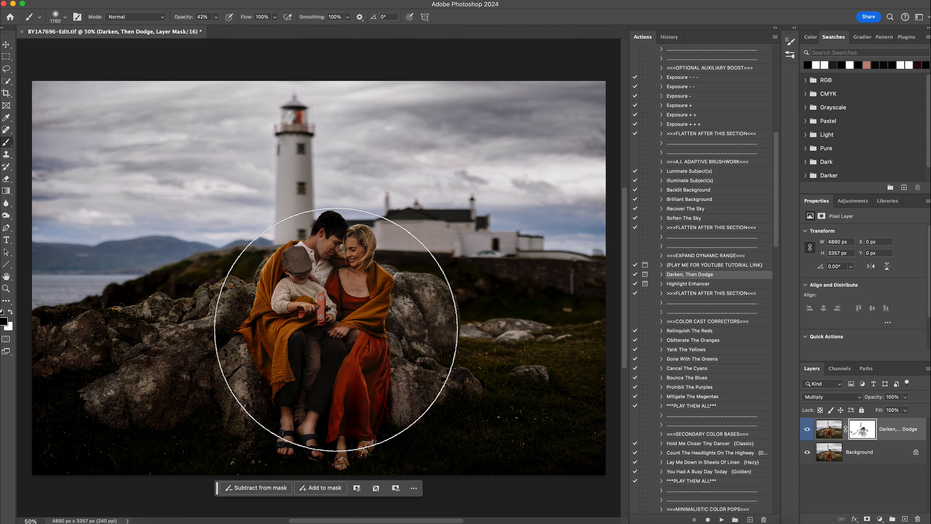
{"action": "left_click", "coordinate": [79, 408]}
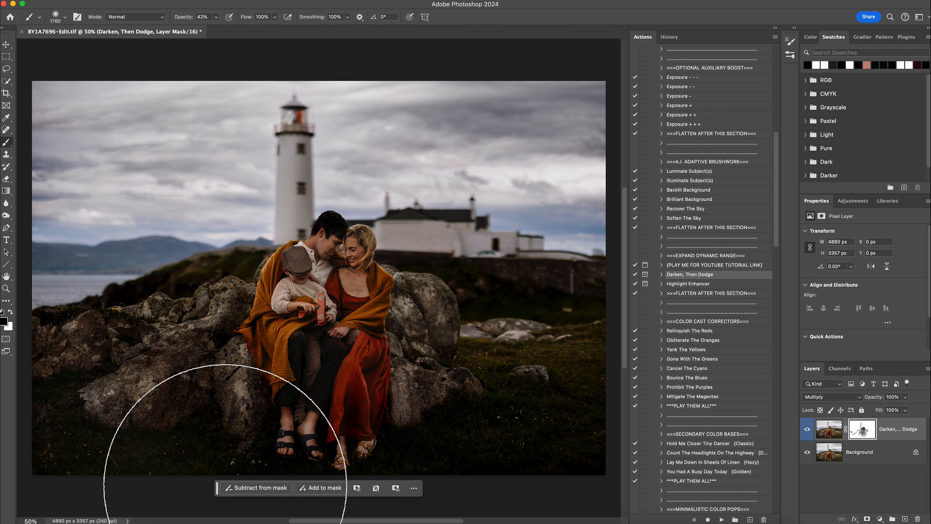
{"action": "mouse_move", "coordinate": [428, 476]}
{"action": "left_mouse_down"}
{"action": "mouse_move", "coordinate": [483, 437]}
{"action": "mouse_move", "coordinate": [548, 435]}
{"action": "mouse_move", "coordinate": [603, 443]}
{"action": "left_mouse_up"}
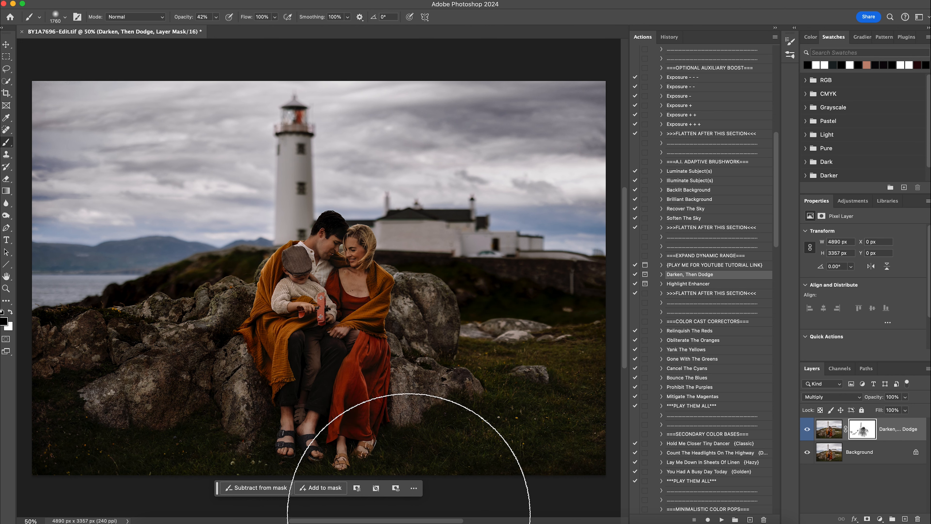
{"action": "left_click_drag", "start_coordinate": [35, 313], "coordinate": [127, 345]}
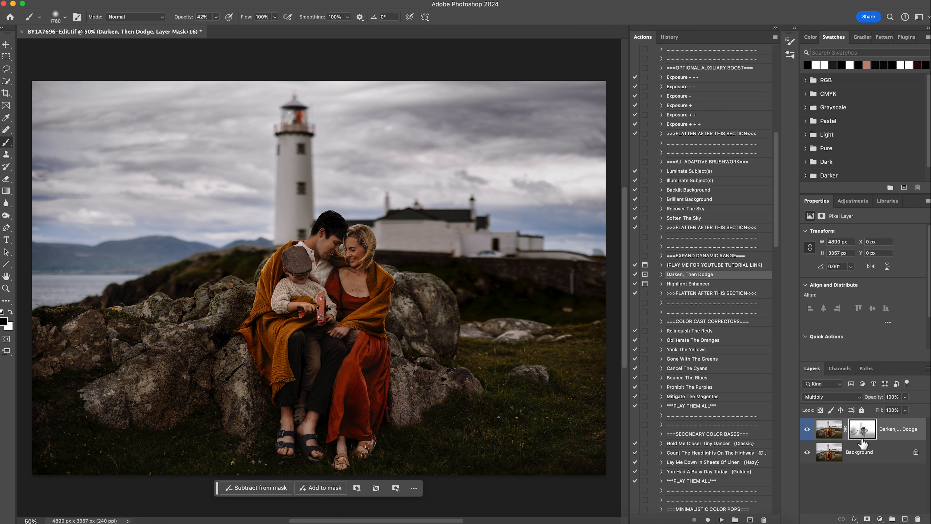
- Set the Darken, Then Dodge layer's opacity to 66% and compare the photo with the layer hidden and shown
{"action": "left_click_drag", "start_coordinate": [906, 409], "coordinate": [866, 408]}
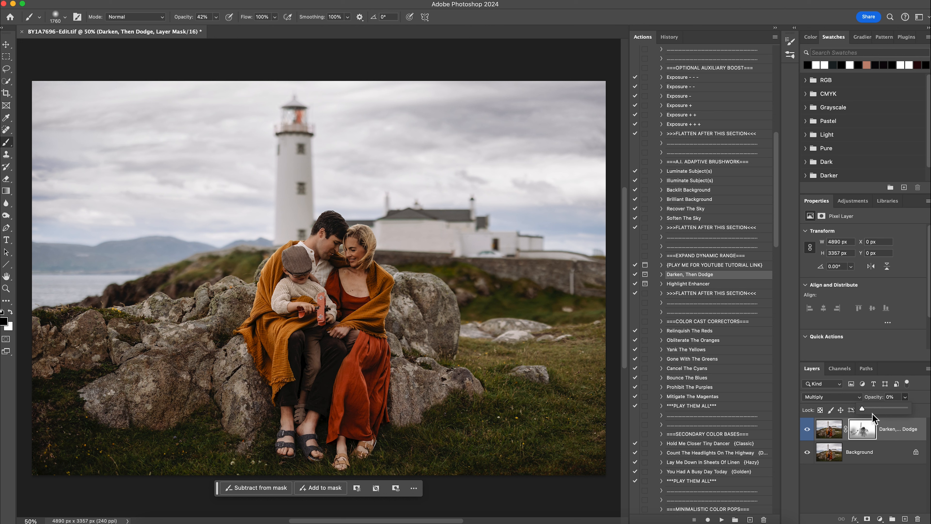
{"action": "left_click_drag", "start_coordinate": [874, 409], "coordinate": [891, 409]}
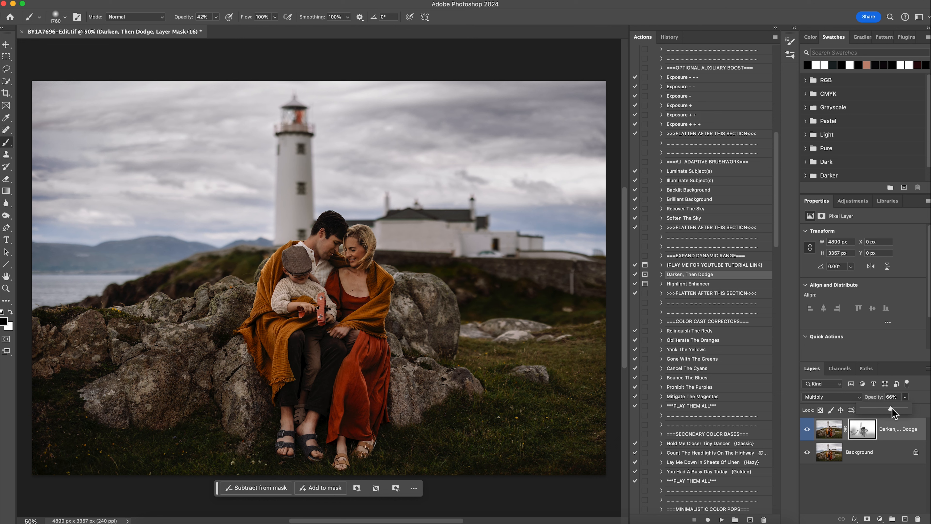
{"action": "left_click", "coordinate": [807, 429]}
{"action": "left_click", "coordinate": [808, 429]}
{"action": "left_click", "coordinate": [808, 429]}
- Merge the visible layers and browse the action list down to the Minimalistic Color Pops section
{"action": "right_click", "coordinate": [865, 455]}
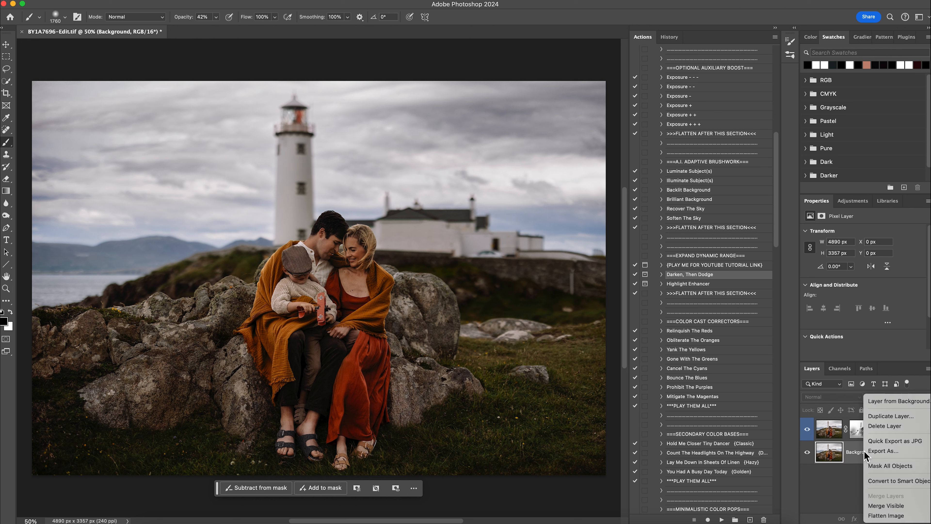
{"action": "left_click", "coordinate": [883, 506]}
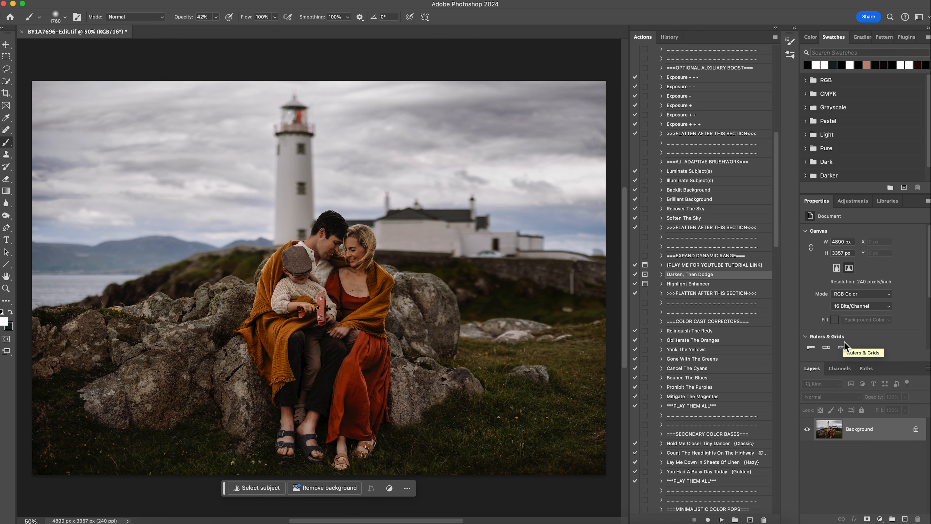
{"action": "scroll", "coordinate": [694, 254], "scroll_direction": "down", "scroll_amount": 10}
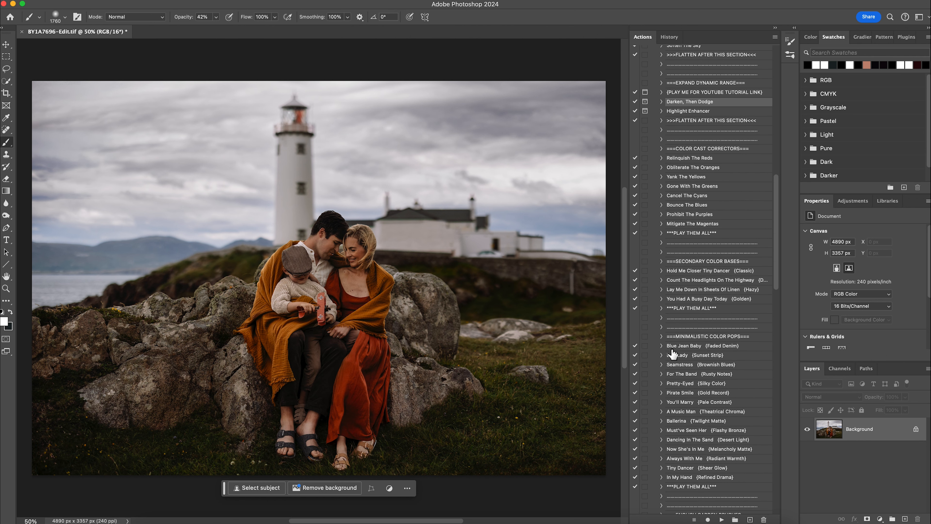
{"action": "scroll", "coordinate": [675, 354], "scroll_direction": "down", "scroll_amount": 4}
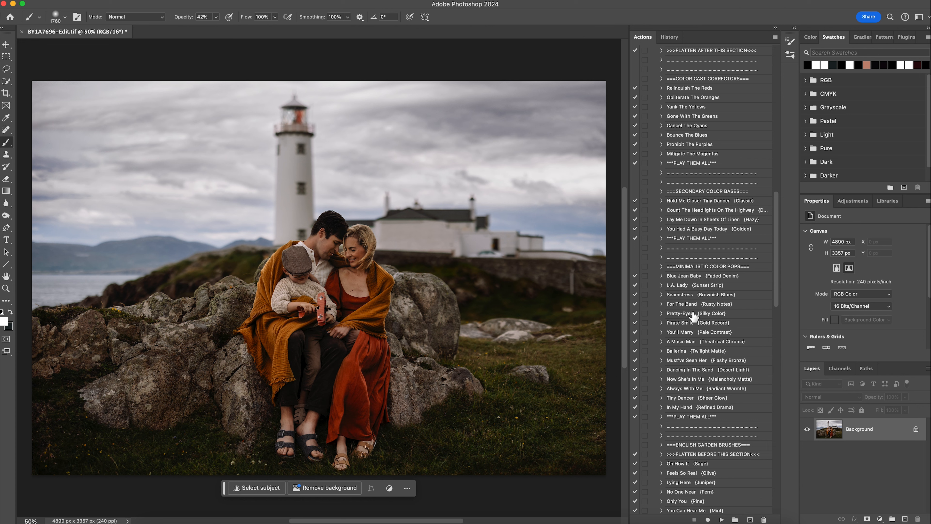
{"action": "scroll", "coordinate": [696, 312], "scroll_direction": "down", "scroll_amount": 1}
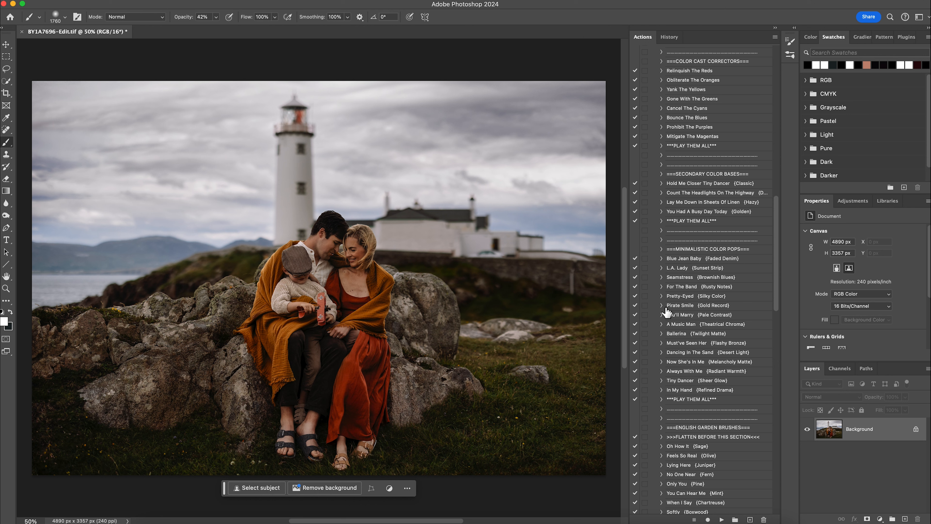
- Play the A Music Man {Theatrical Chroma} action and compare the photo with its layer hidden and shown
{"action": "left_click", "coordinate": [691, 327]}
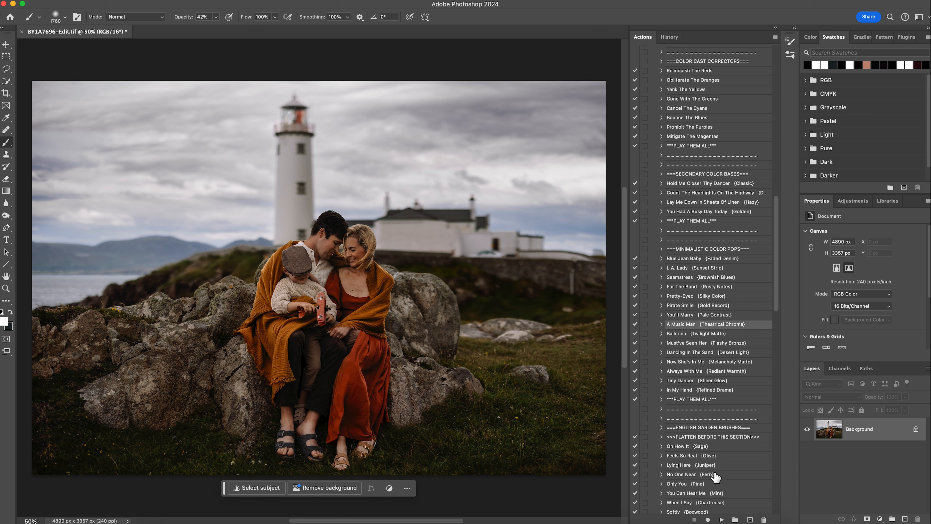
{"action": "left_click", "coordinate": [722, 520]}
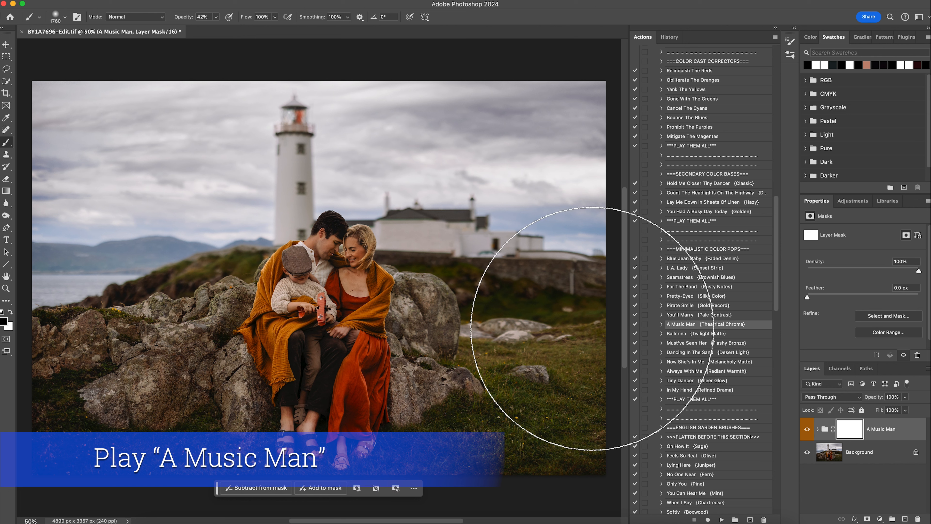
{"action": "left_click", "coordinate": [808, 429]}
{"action": "left_click", "coordinate": [808, 429]}
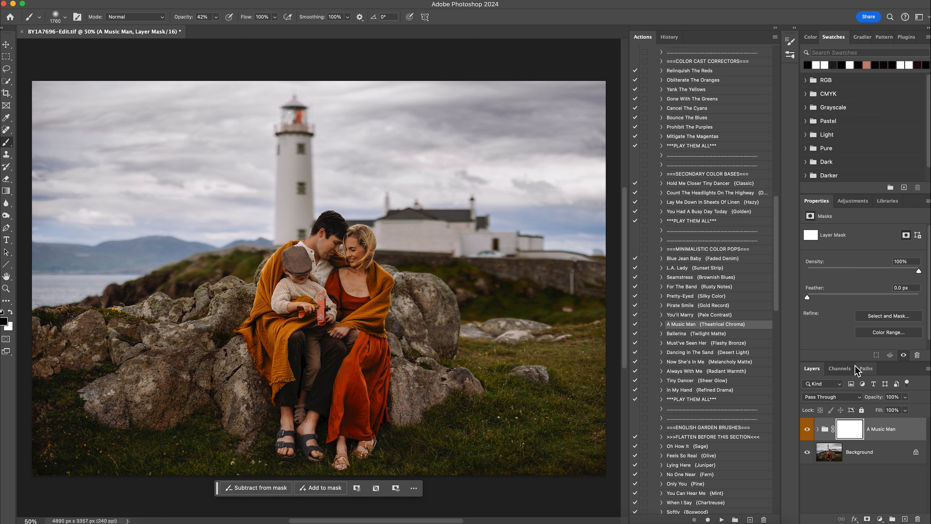
- Lower the A Music Man layer's opacity to 65%, compare before and after, and merge it into the background
{"action": "left_click", "coordinate": [905, 397]}
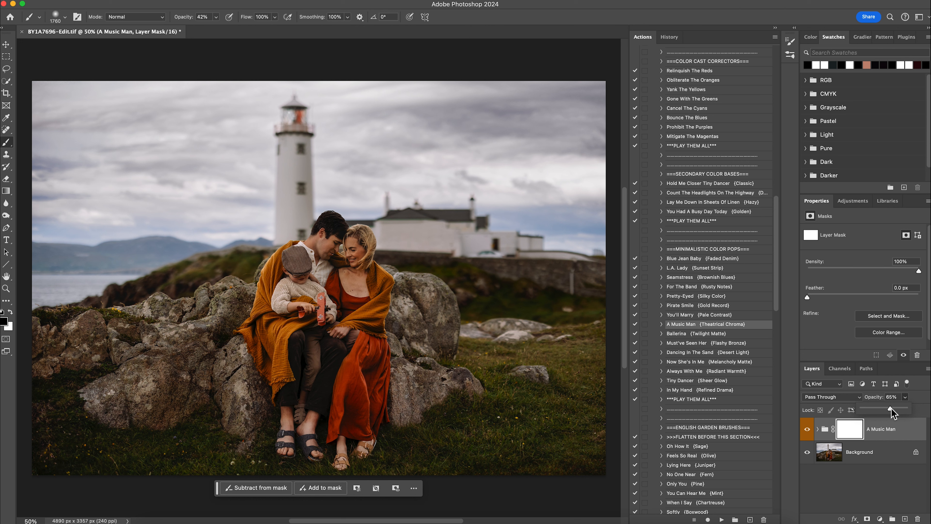
{"action": "left_click", "coordinate": [808, 430]}
{"action": "left_click", "coordinate": [808, 430]}
{"action": "right_click", "coordinate": [863, 452]}
{"action": "left_click", "coordinate": [883, 515]}
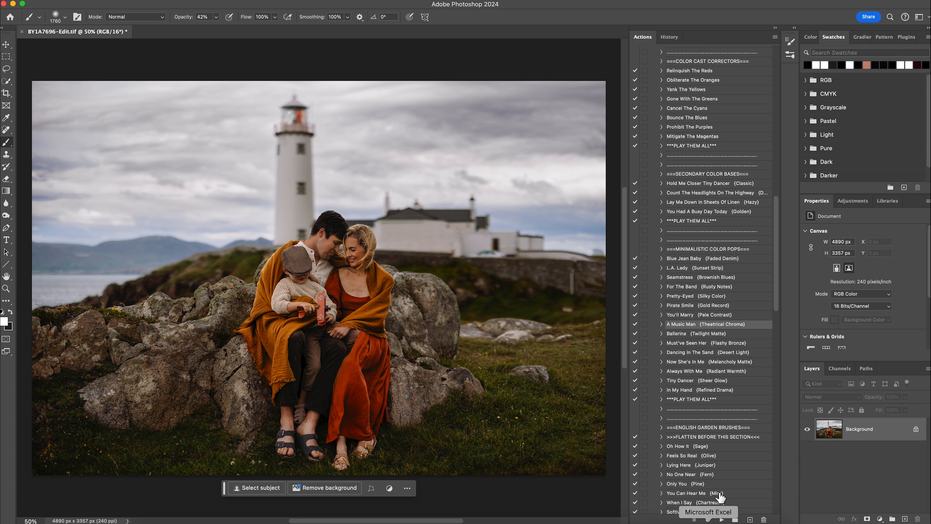
- Play the In My Hand {Refined Drama} action at 29% layer opacity and mask it off the sky with a 100% opacity black brush
{"action": "left_click", "coordinate": [698, 391]}
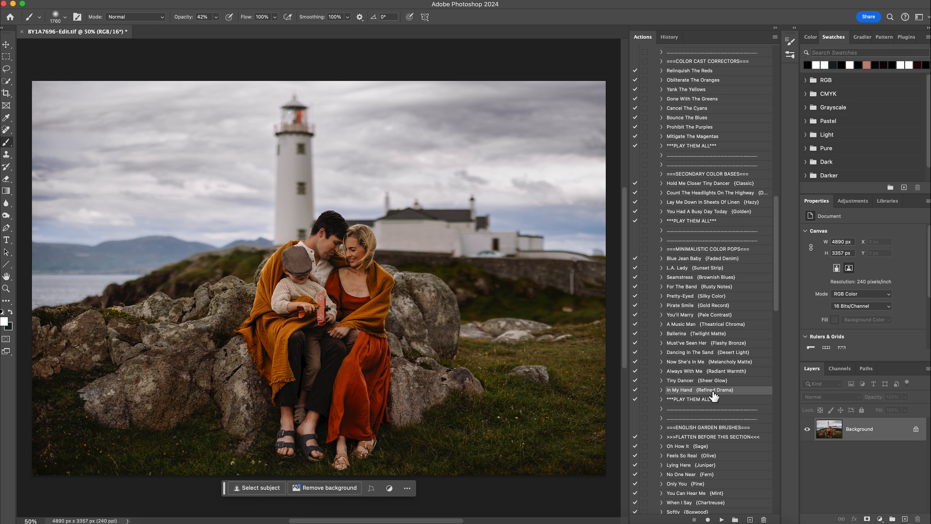
{"action": "left_click", "coordinate": [722, 519]}
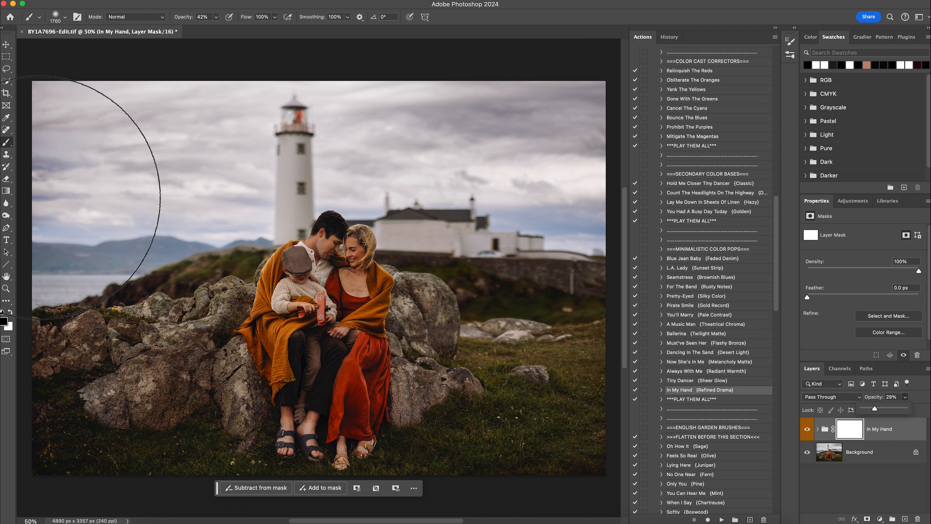
{"action": "left_click", "coordinate": [216, 17]}
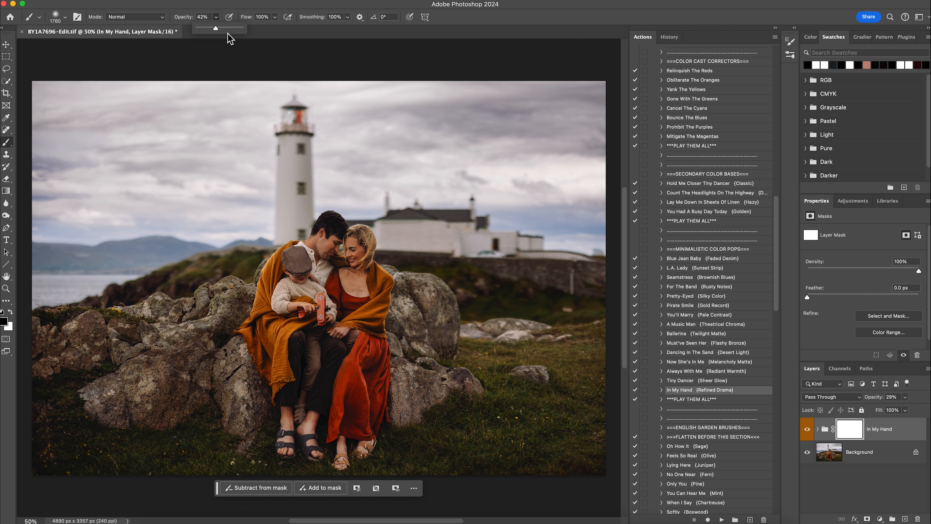
{"action": "left_click", "coordinate": [243, 29]}
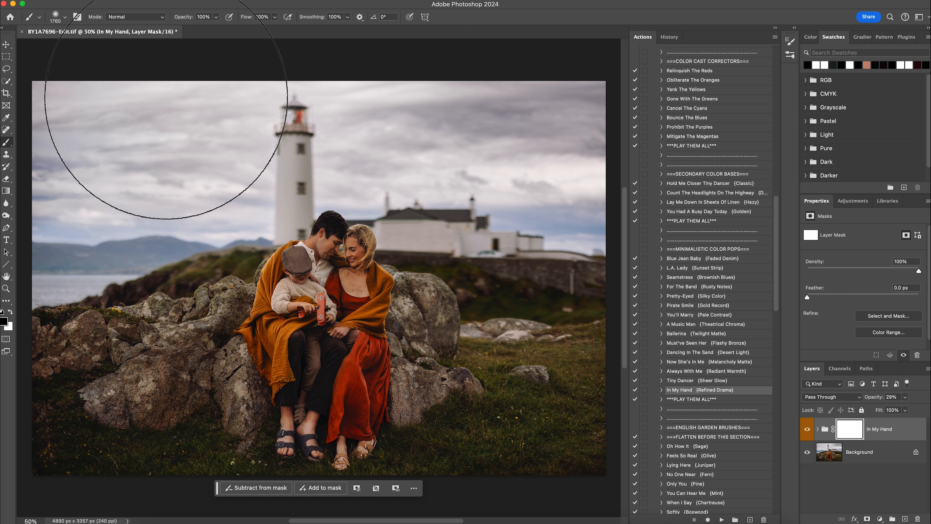
{"action": "mouse_move", "coordinate": [288, 116]}
{"action": "left_mouse_down"}
{"action": "mouse_move", "coordinate": [609, 220]}
{"action": "mouse_move", "coordinate": [601, 198]}
{"action": "left_mouse_up"}
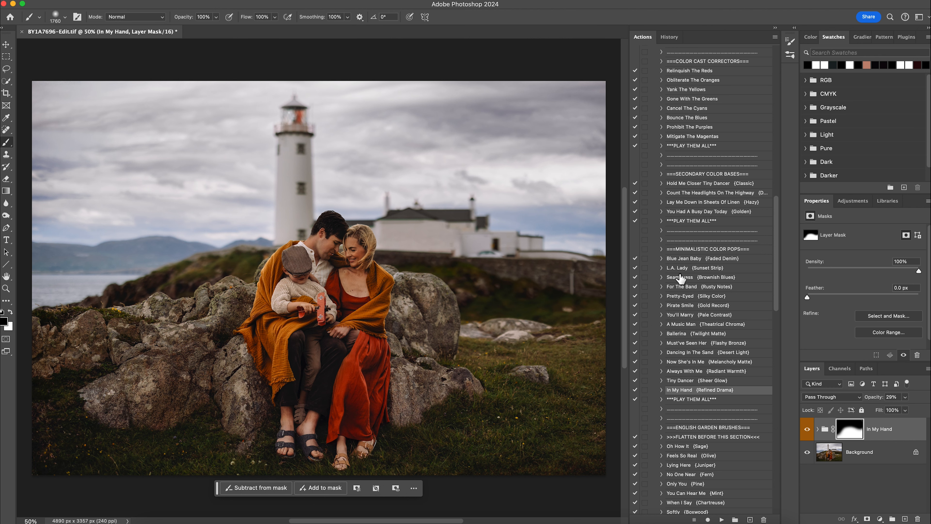
- Merge the visible layers and play the Crocodile Rock {Gloomy Wetlands} action from the Artistic Color Grading section
{"action": "right_click", "coordinate": [850, 453]}
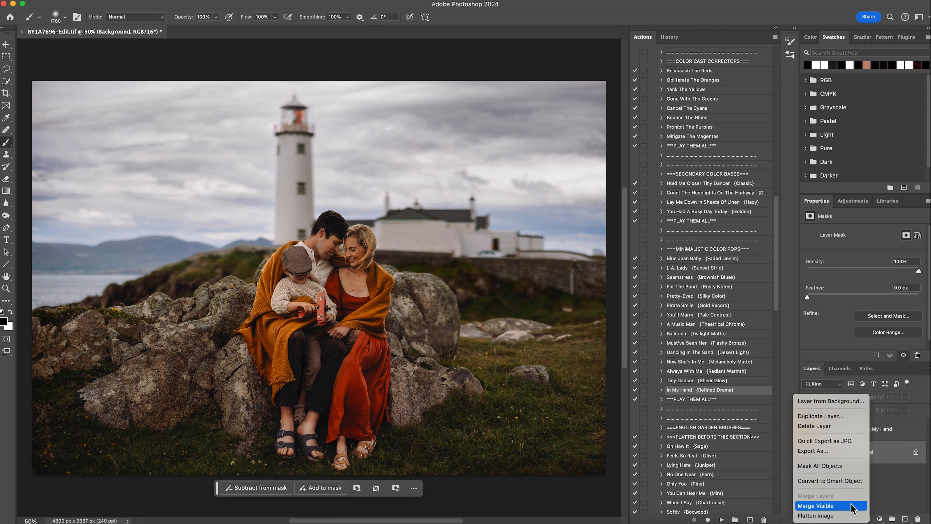
{"action": "left_click", "coordinate": [854, 506]}
{"action": "scroll", "coordinate": [715, 272], "scroll_direction": "down", "scroll_amount": 5}
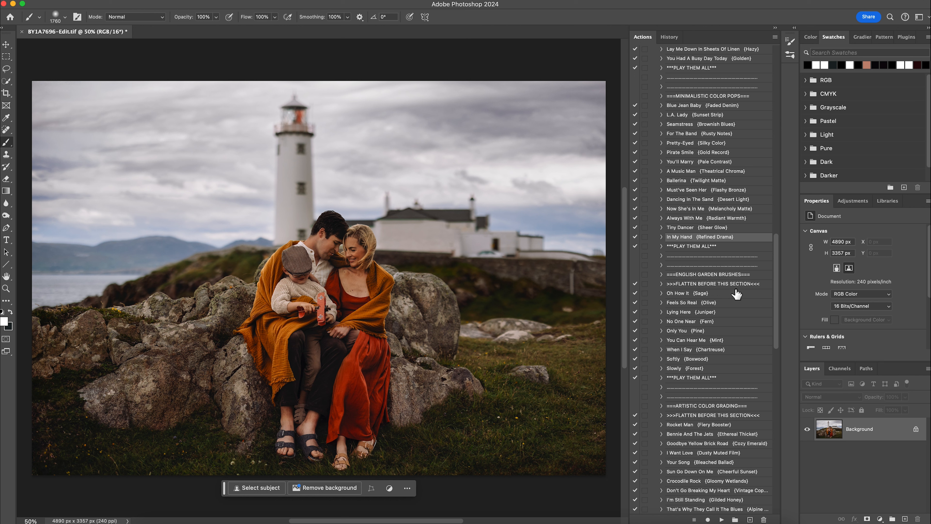
{"action": "scroll", "coordinate": [694, 314], "scroll_direction": "down", "scroll_amount": 5}
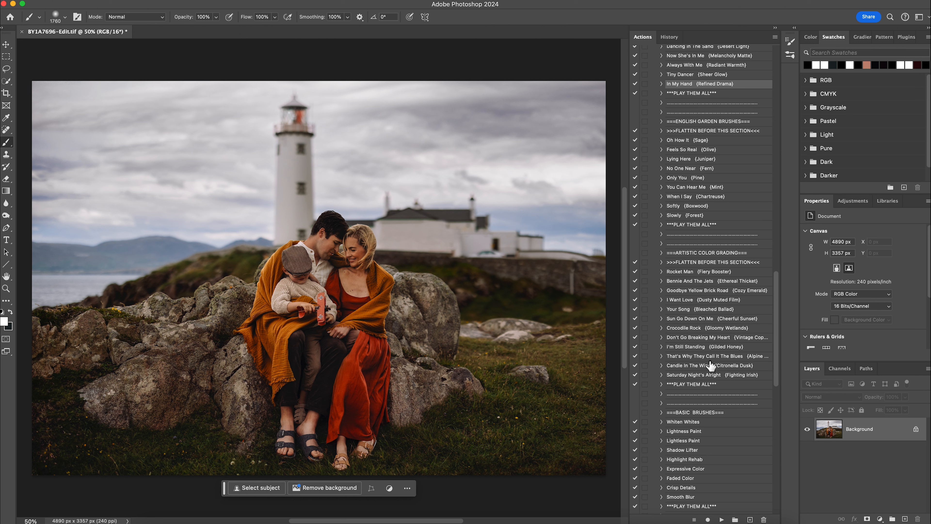
{"action": "left_click", "coordinate": [702, 329]}
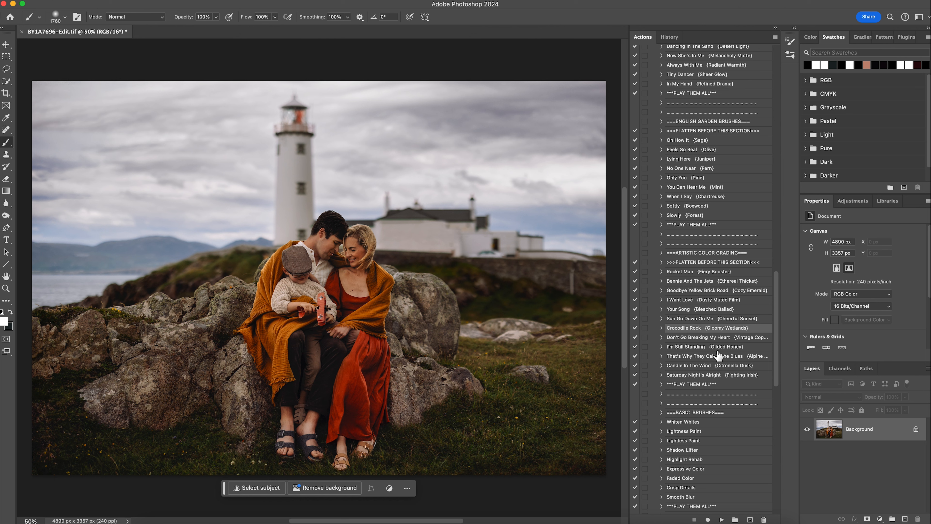
{"action": "left_click", "coordinate": [721, 521]}
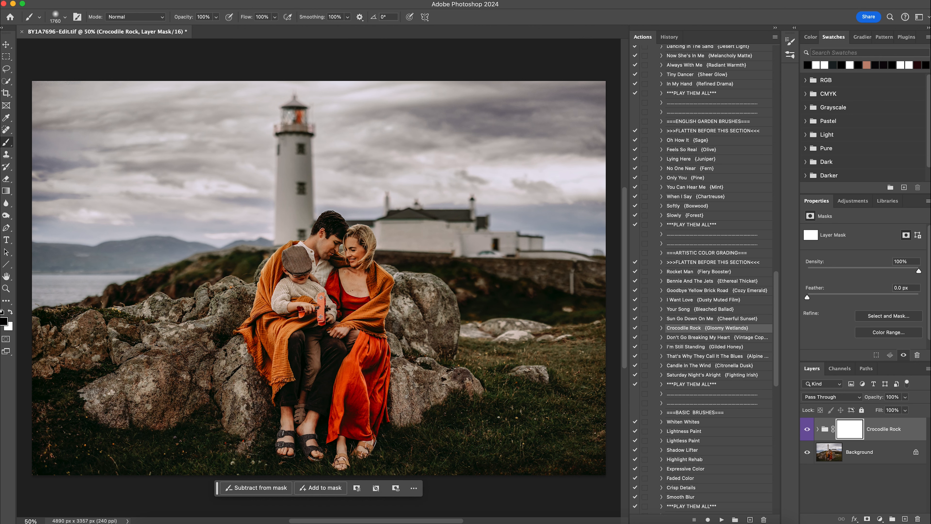
- Set the Crocodile Rock layer's opacity to 21% and compare the photo with the layer hidden and shown
{"action": "left_click", "coordinate": [905, 397]}
{"action": "left_click", "coordinate": [876, 408]}
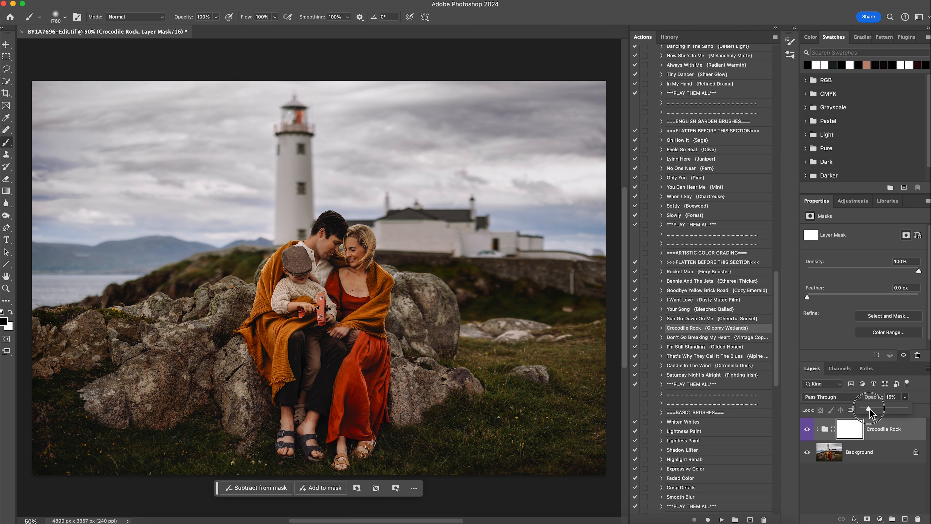
{"action": "left_click_drag", "start_coordinate": [871, 408], "coordinate": [873, 409]}
{"action": "left_click", "coordinate": [808, 430]}
{"action": "left_click", "coordinate": [808, 430]}
{"action": "left_click", "coordinate": [809, 430]}
{"action": "left_click", "coordinate": [808, 430]}
{"action": "left_click", "coordinate": [809, 430]}
{"action": "left_click", "coordinate": [809, 430]}
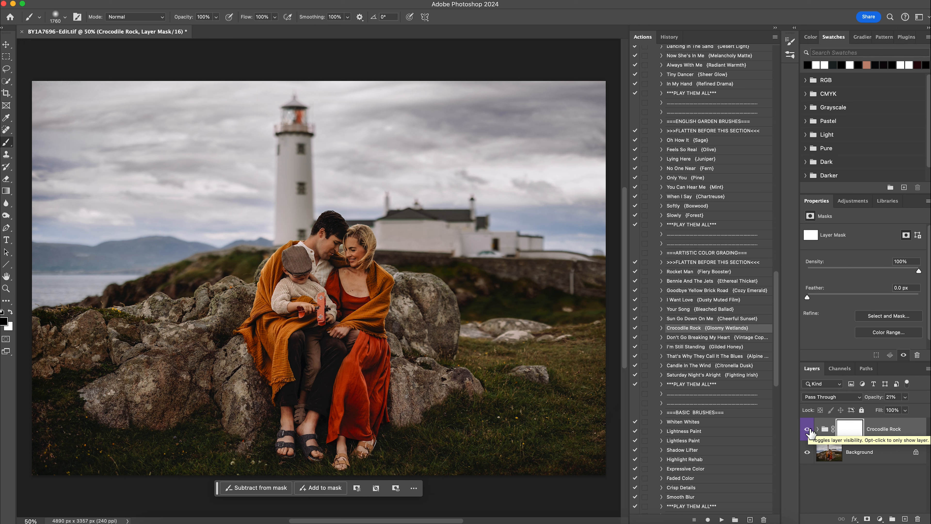
- Merge the visible layers and play the Minor Fall action from the Basic Adjustments section
{"action": "right_click", "coordinate": [884, 452]}
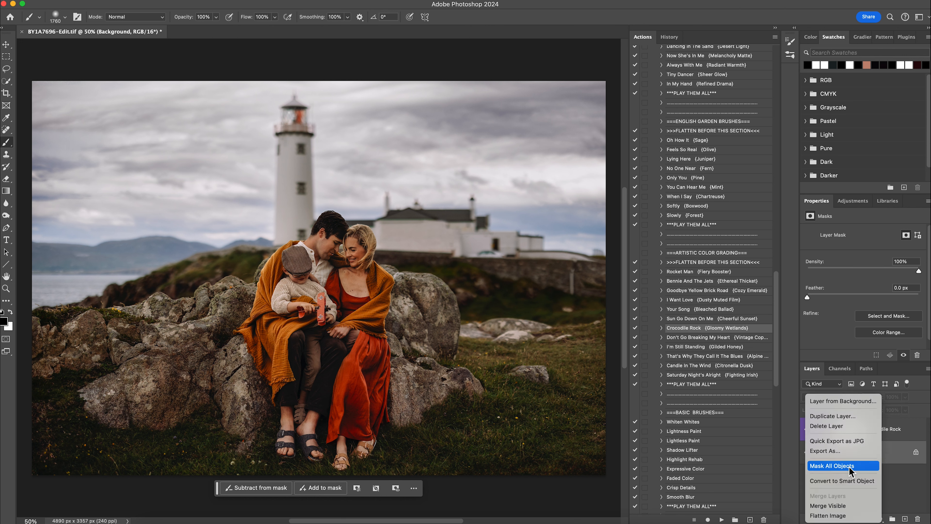
{"action": "left_click", "coordinate": [840, 506]}
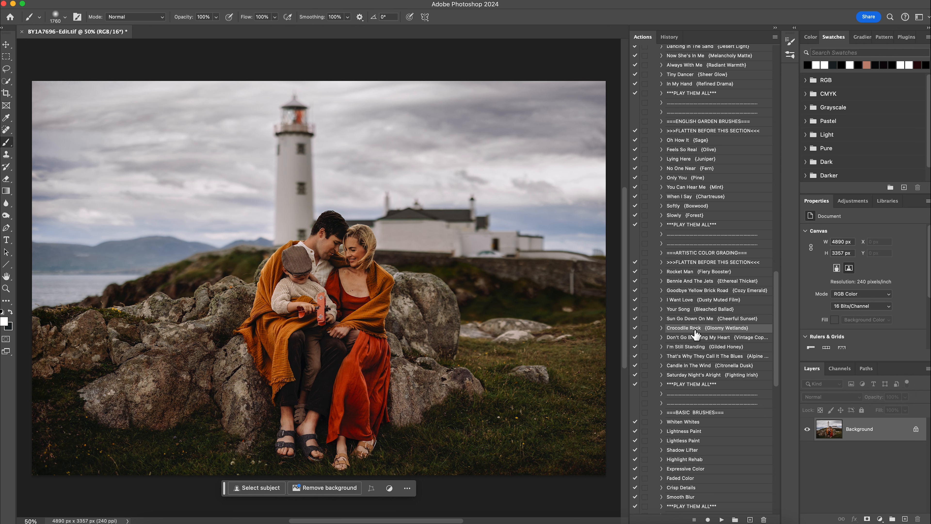
{"action": "scroll", "coordinate": [695, 335], "scroll_direction": "down", "scroll_amount": 2}
{"action": "scroll", "coordinate": [700, 341], "scroll_direction": "down", "scroll_amount": 10}
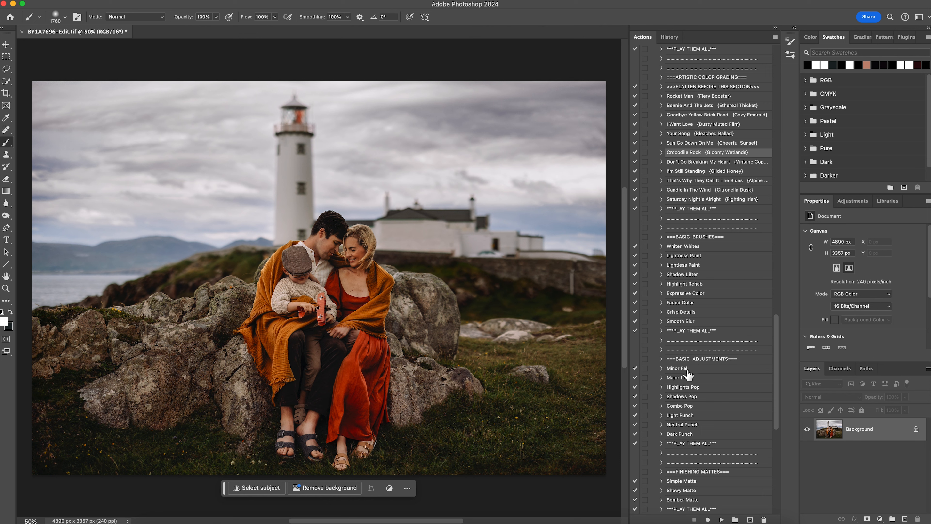
{"action": "left_click", "coordinate": [678, 368]}
{"action": "left_click", "coordinate": [722, 520]}
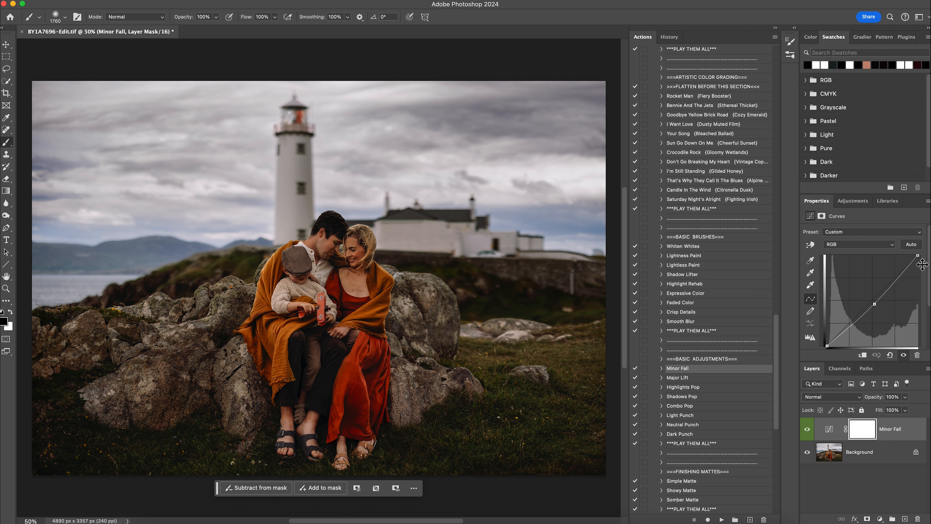
- Invert the Minor Fall mask and paint the darkening into the sky with the large white brush
{"action": "key", "text": "super+i"}
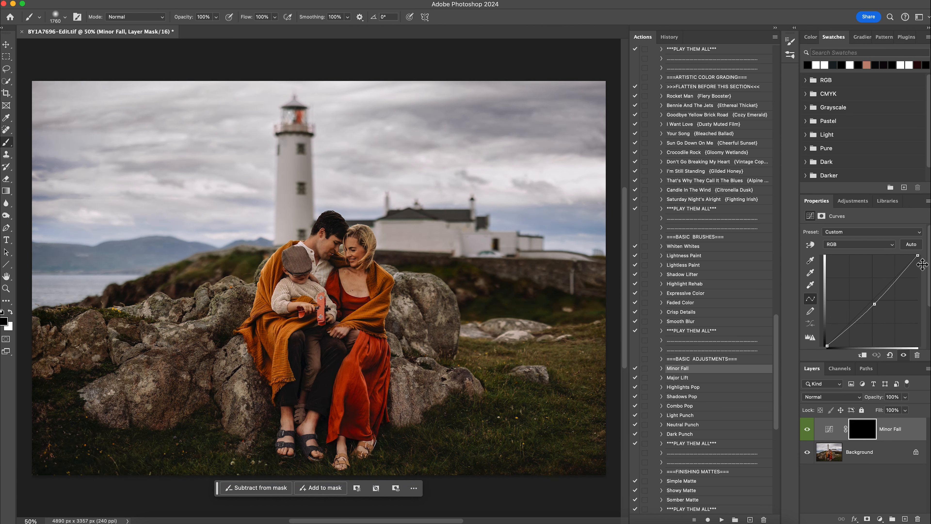
{"action": "left_click", "coordinate": [11, 312]}
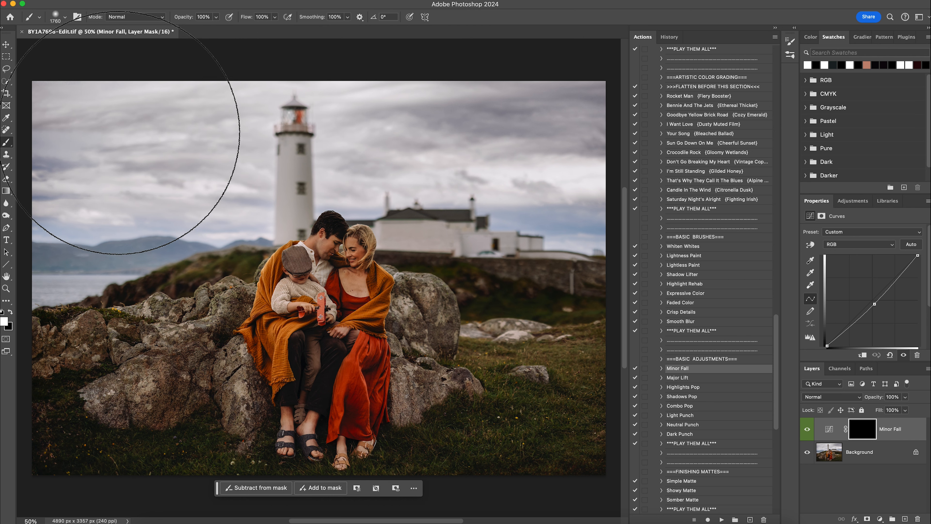
{"action": "mouse_move", "coordinate": [178, 150]}
{"action": "left_mouse_down"}
{"action": "mouse_move", "coordinate": [423, 108]}
{"action": "mouse_move", "coordinate": [609, 141]}
{"action": "mouse_move", "coordinate": [579, 107]}
{"action": "mouse_move", "coordinate": [397, 59]}
{"action": "mouse_move", "coordinate": [166, 45]}
{"action": "left_mouse_up"}
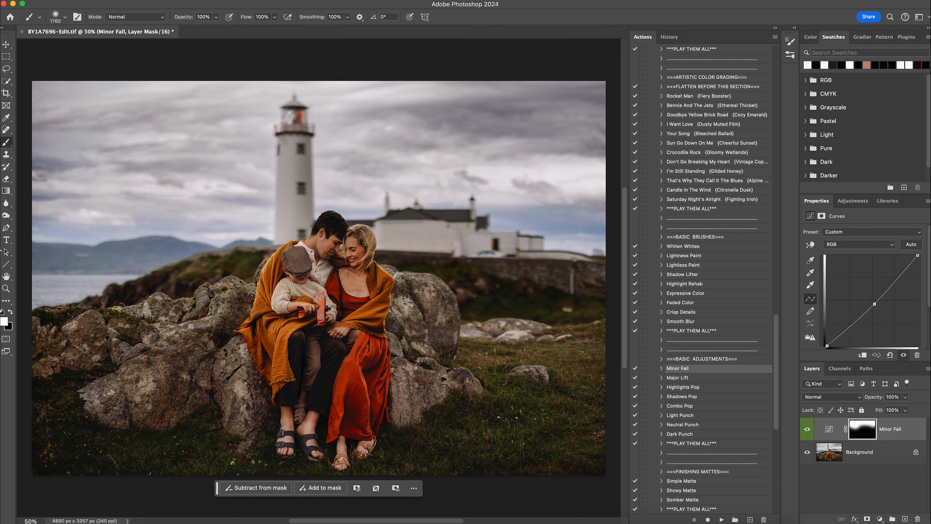
- Reduce the brush to 332 px and paint black on the Minor Fall mask over the lighthouse tower
{"action": "left_click", "coordinate": [11, 311]}
{"action": "left_click", "coordinate": [65, 17]}
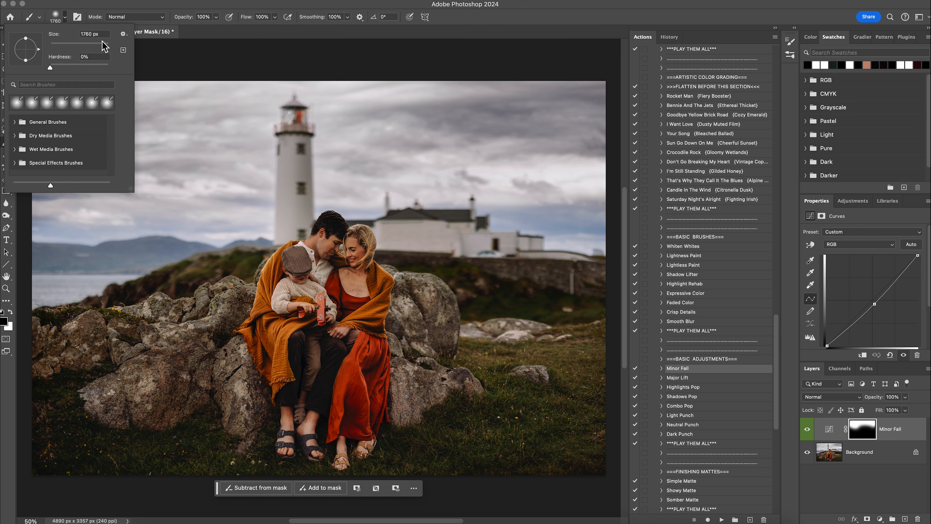
{"action": "left_click_drag", "start_coordinate": [103, 47], "coordinate": [79, 47]}
{"action": "left_click", "coordinate": [297, 197]}
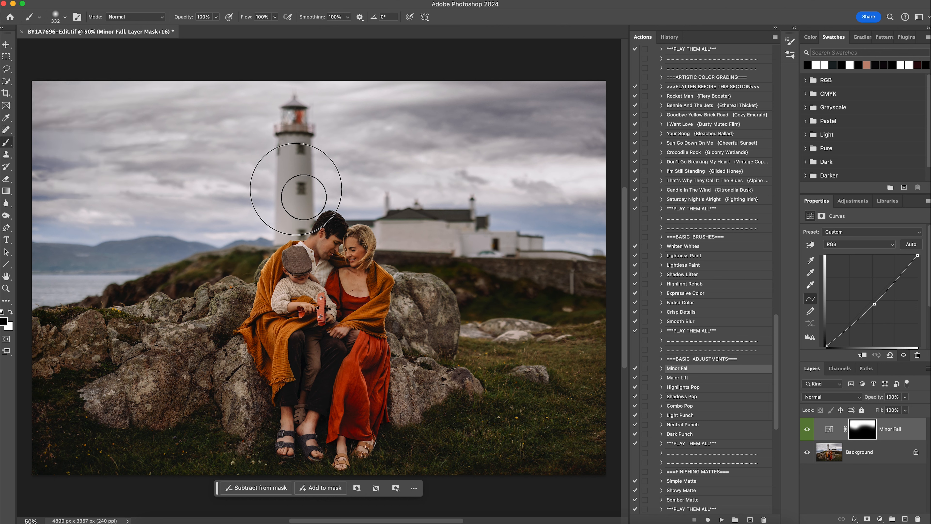
{"action": "mouse_move", "coordinate": [298, 143]}
{"action": "left_mouse_down"}
{"action": "mouse_move", "coordinate": [302, 124]}
{"action": "mouse_move", "coordinate": [295, 187]}
{"action": "mouse_move", "coordinate": [280, 218]}
{"action": "mouse_move", "coordinate": [296, 158]}
{"action": "left_mouse_up"}
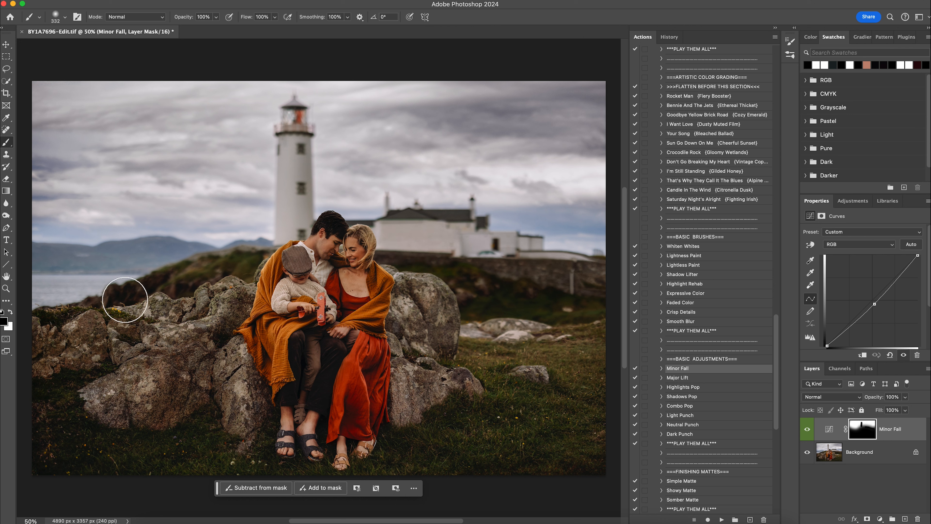
- Merge the visible layers and play the Rhinestone Glasses {Focus Light} finishing effect, allowing it to flatten the image
{"action": "right_click", "coordinate": [876, 455]}
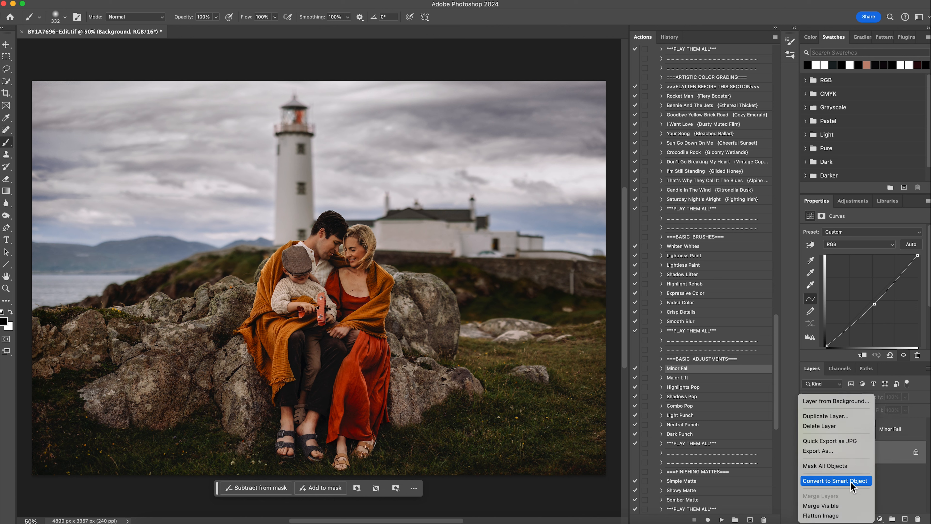
{"action": "left_click", "coordinate": [843, 506]}
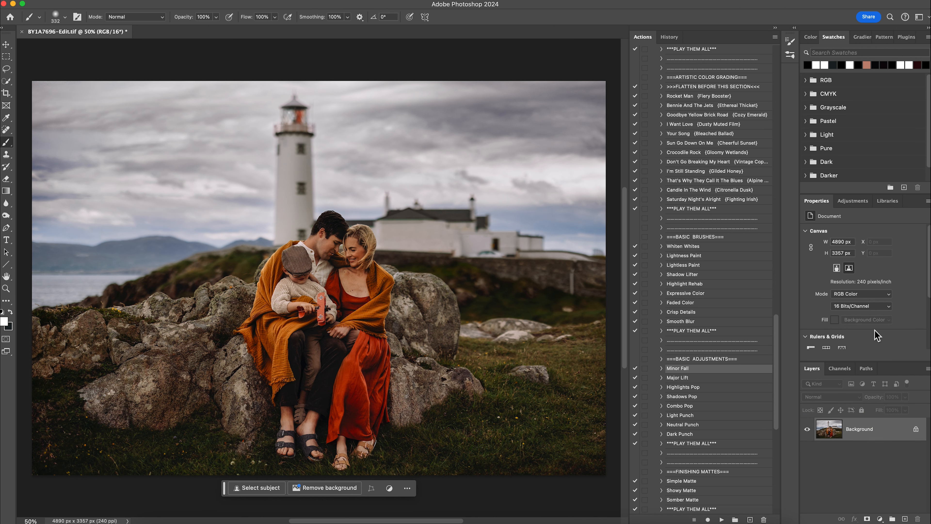
{"action": "scroll", "coordinate": [693, 327], "scroll_direction": "down", "scroll_amount": 5}
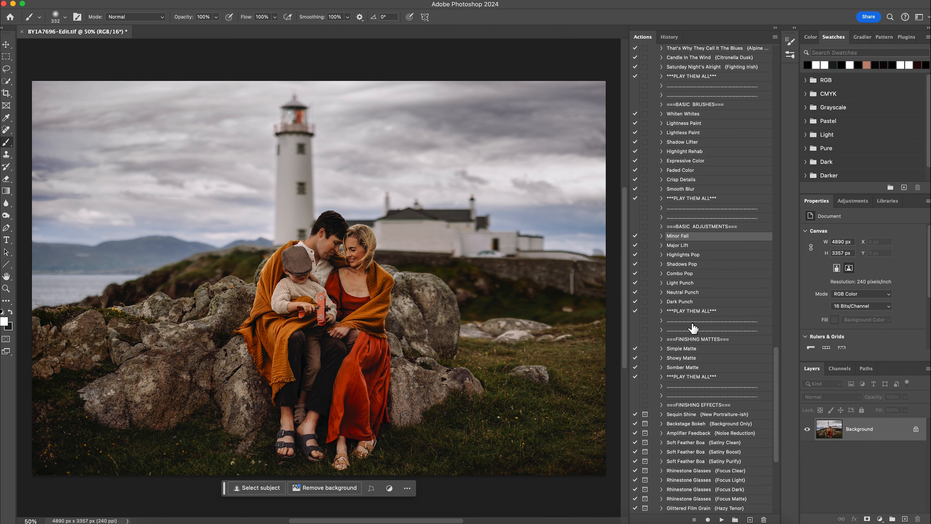
{"action": "scroll", "coordinate": [693, 328], "scroll_direction": "down", "scroll_amount": 3}
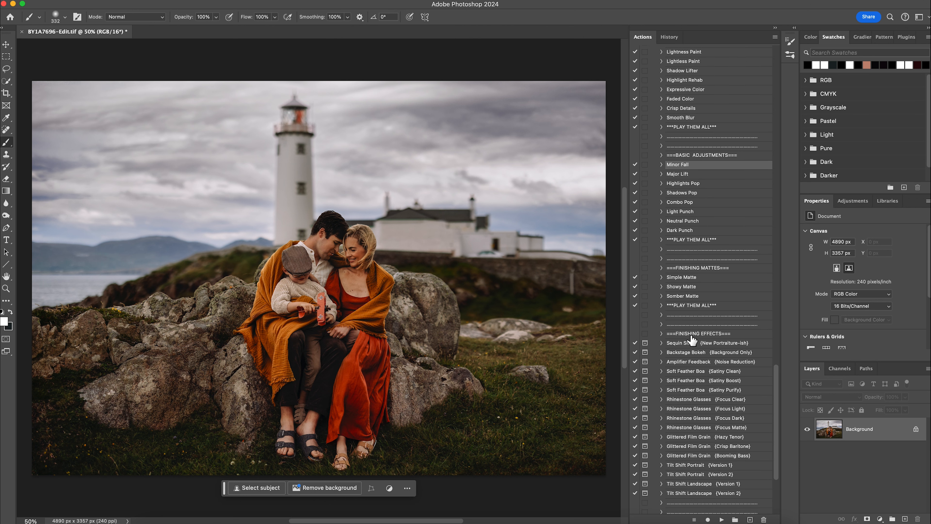
{"action": "scroll", "coordinate": [717, 367], "scroll_direction": "down", "scroll_amount": 3}
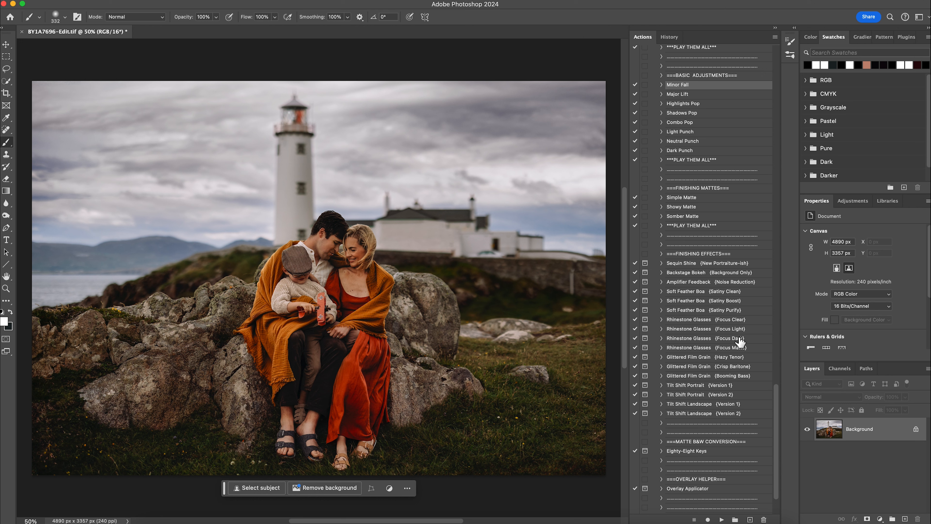
{"action": "left_click", "coordinate": [727, 329]}
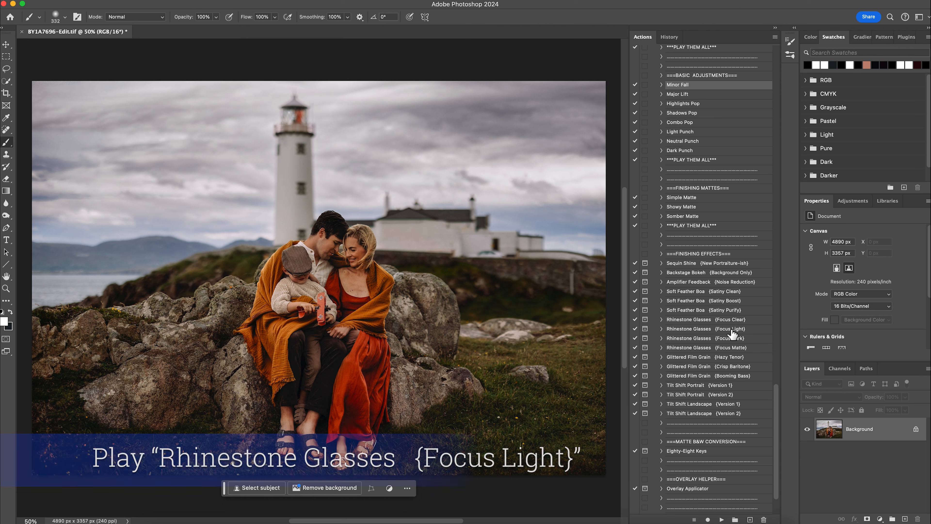
{"action": "left_click", "coordinate": [722, 520]}
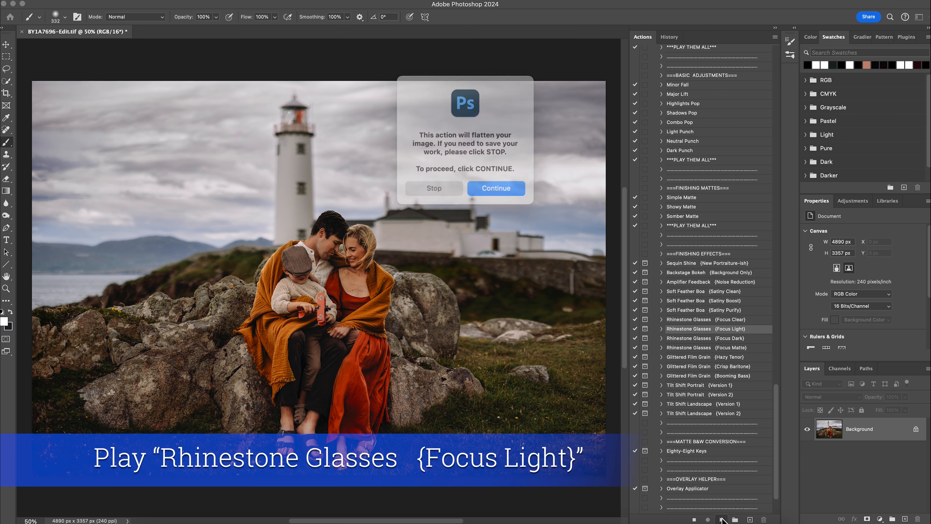
{"action": "left_click", "coordinate": [508, 185]}
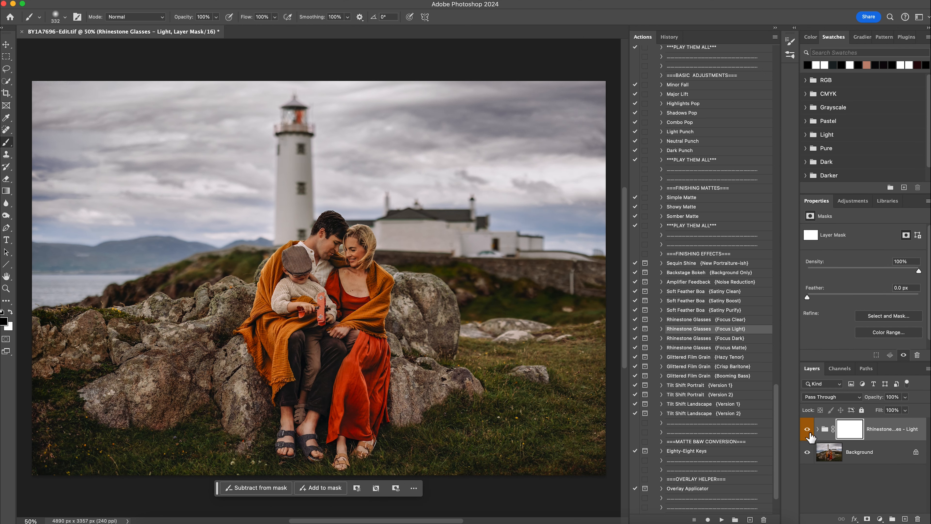
- Compare the image with and without the Rhinestone Glasses – Light group, and set the group's opacity to 39%
{"action": "left_click", "coordinate": [810, 432]}
{"action": "left_click", "coordinate": [810, 433]}
{"action": "left_click", "coordinate": [810, 433]}
{"action": "left_click", "coordinate": [905, 397]}
{"action": "left_click_drag", "start_coordinate": [881, 411], "coordinate": [881, 411]}
{"action": "left_click", "coordinate": [812, 432]}
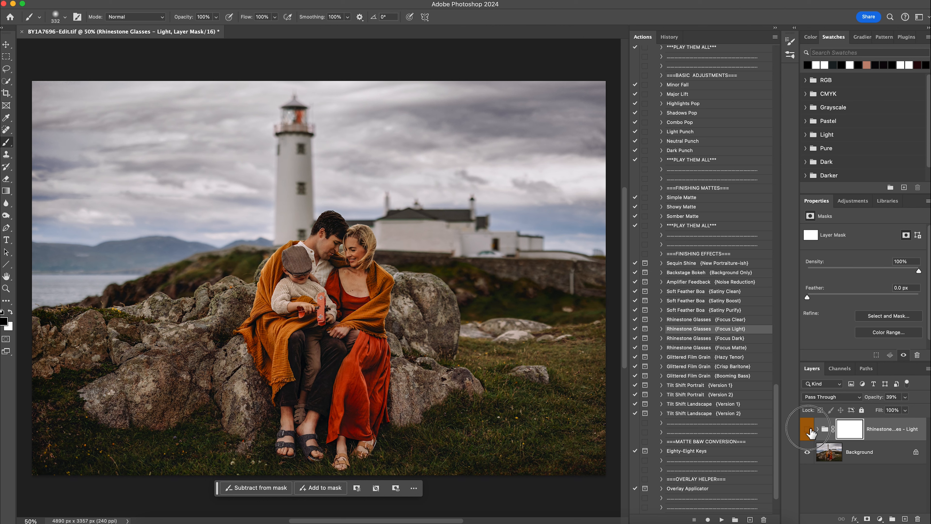
- Flatten the image, play the Soft Feather Boa {Satiny Clean} finishing effect, and compare the result with its group hidden and shown
{"action": "right_click", "coordinate": [869, 455]}
{"action": "left_click", "coordinate": [812, 515]}
{"action": "left_click", "coordinate": [685, 290]}
{"action": "left_click", "coordinate": [721, 519]}
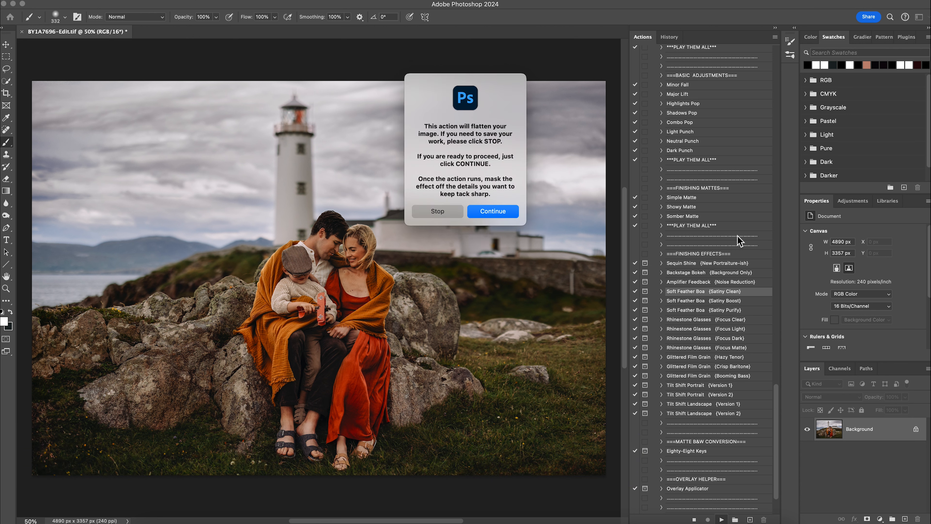
{"action": "left_click", "coordinate": [509, 212]}
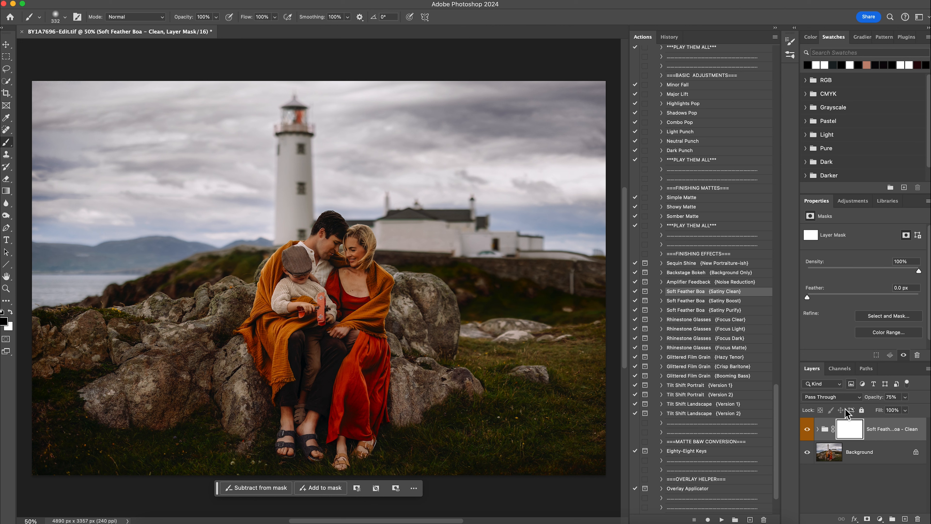
{"action": "left_click", "coordinate": [808, 430]}
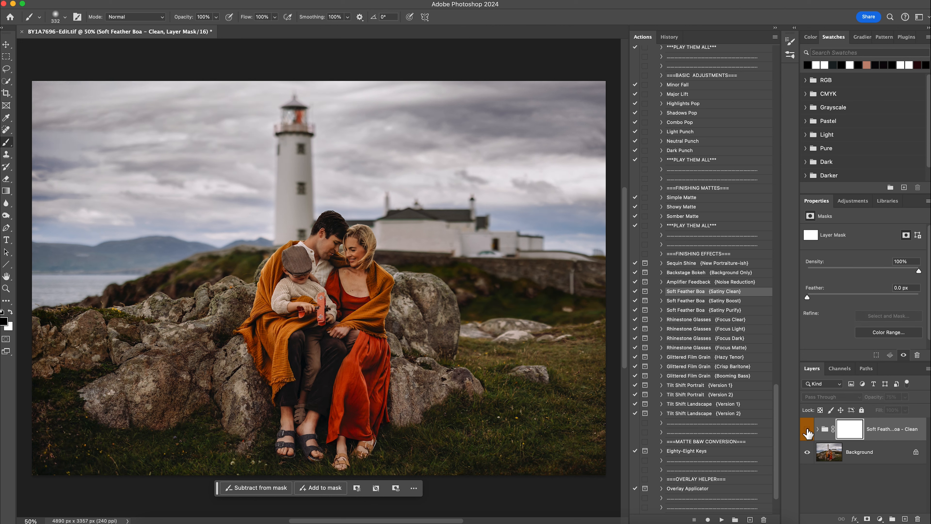
{"action": "left_click", "coordinate": [808, 430]}
{"action": "left_click", "coordinate": [808, 430]}
{"action": "left_click", "coordinate": [807, 430]}
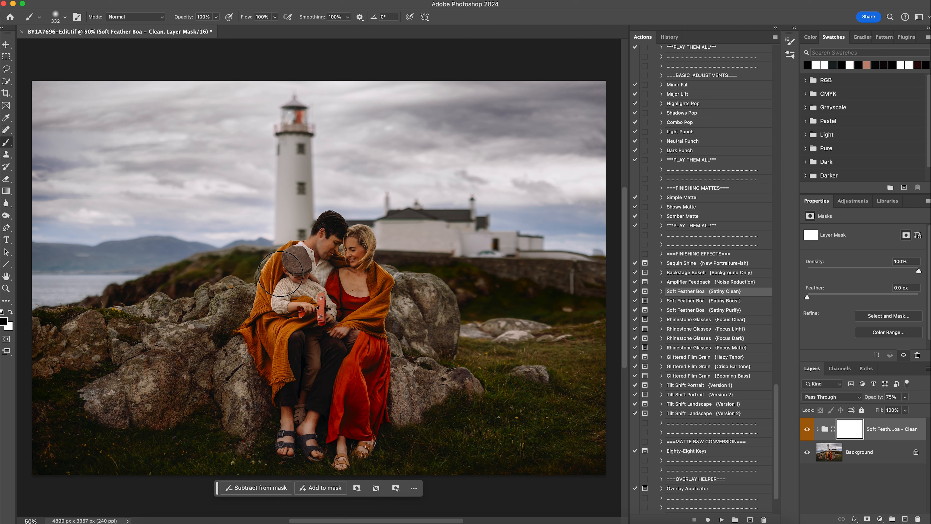
- Paint black on the Soft Feather Boa mask over the rocks and family with a 1040 px brush at 52% opacity, and compare before and after
{"action": "left_click", "coordinate": [215, 17]}
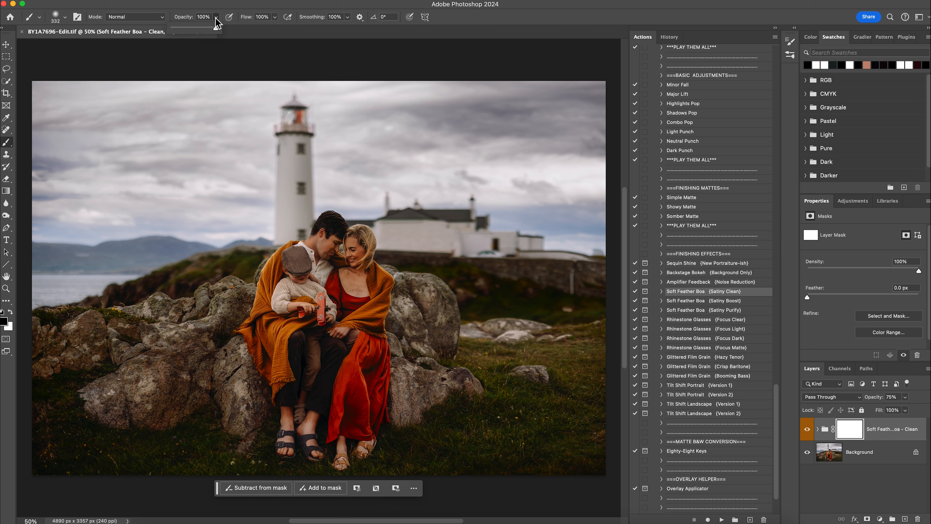
{"action": "left_click_drag", "start_coordinate": [200, 28], "coordinate": [197, 28]}
{"action": "left_click", "coordinate": [63, 19]}
{"action": "left_click_drag", "start_coordinate": [104, 47], "coordinate": [103, 46]}
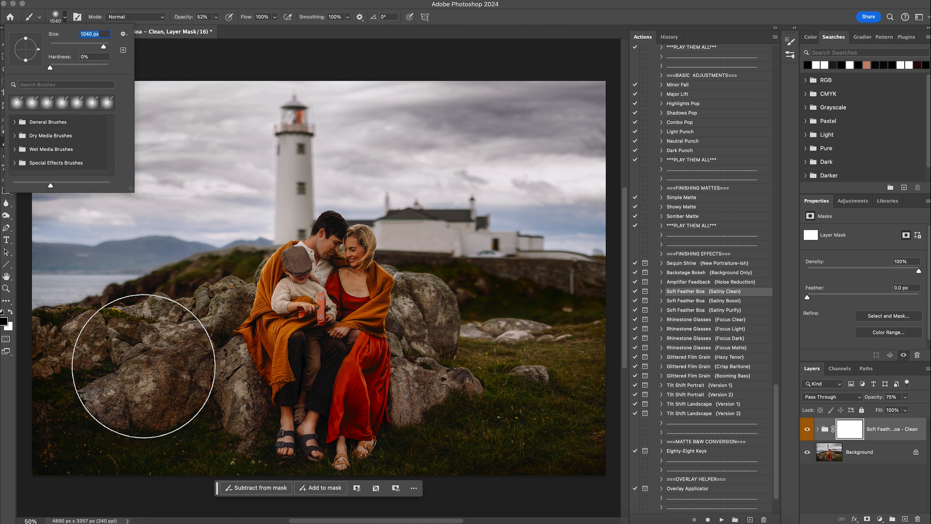
{"action": "left_click", "coordinate": [137, 364]}
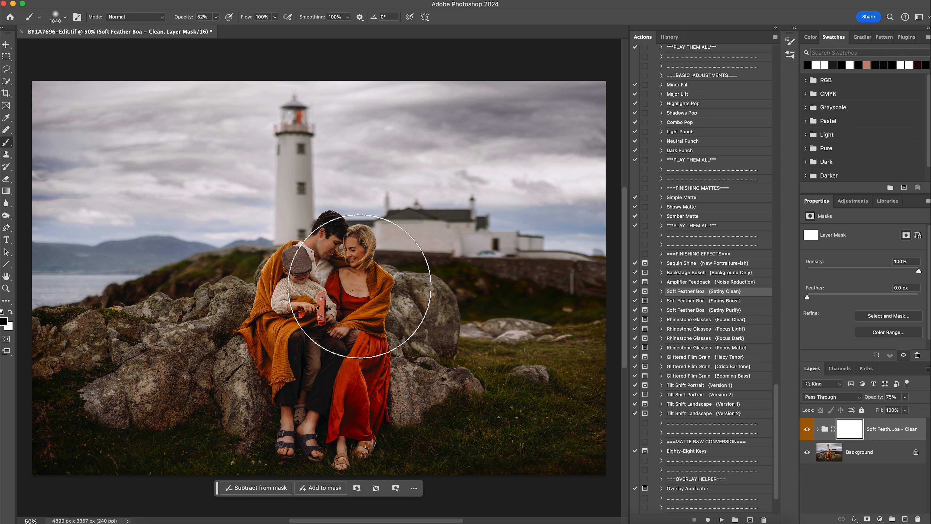
{"action": "left_click_drag", "start_coordinate": [41, 343], "coordinate": [322, 332]}
{"action": "left_click_drag", "start_coordinate": [341, 299], "coordinate": [343, 374]}
{"action": "left_click", "coordinate": [808, 429]}
{"action": "left_click", "coordinate": [808, 429]}
{"action": "left_click", "coordinate": [808, 429]}
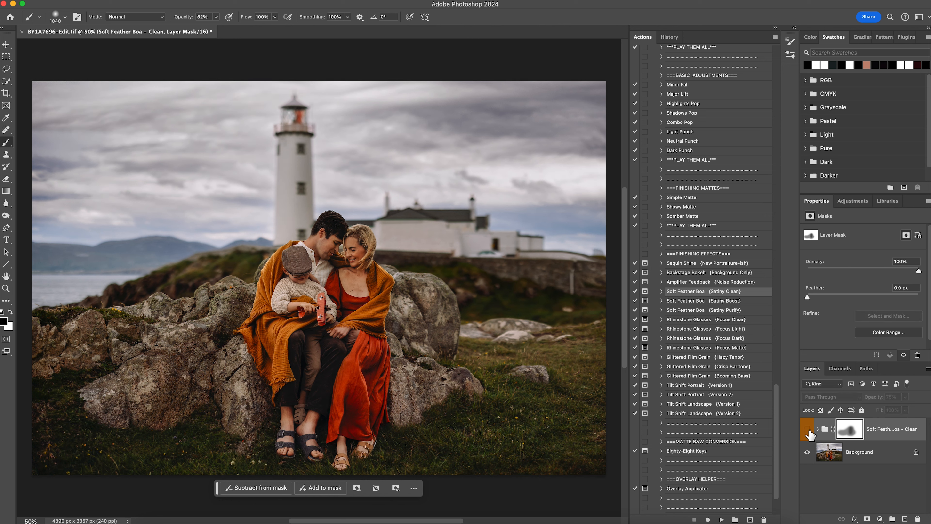
{"action": "left_click", "coordinate": [808, 429]}
{"action": "left_click", "coordinate": [808, 429]}
{"action": "left_click", "coordinate": [808, 429]}
- Merge the visible layers and play the Somber Matte action from the Finishing Mattes section
{"action": "right_click", "coordinate": [859, 449]}
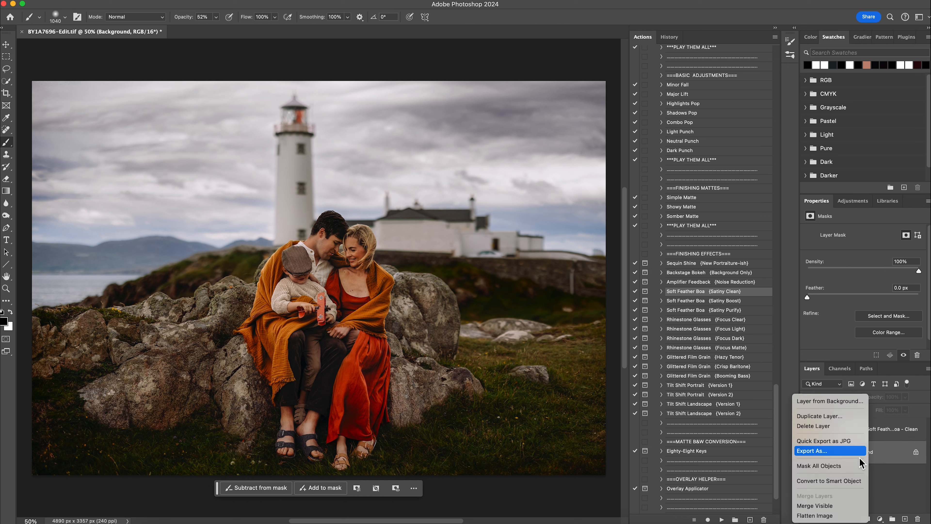
{"action": "left_click", "coordinate": [850, 506]}
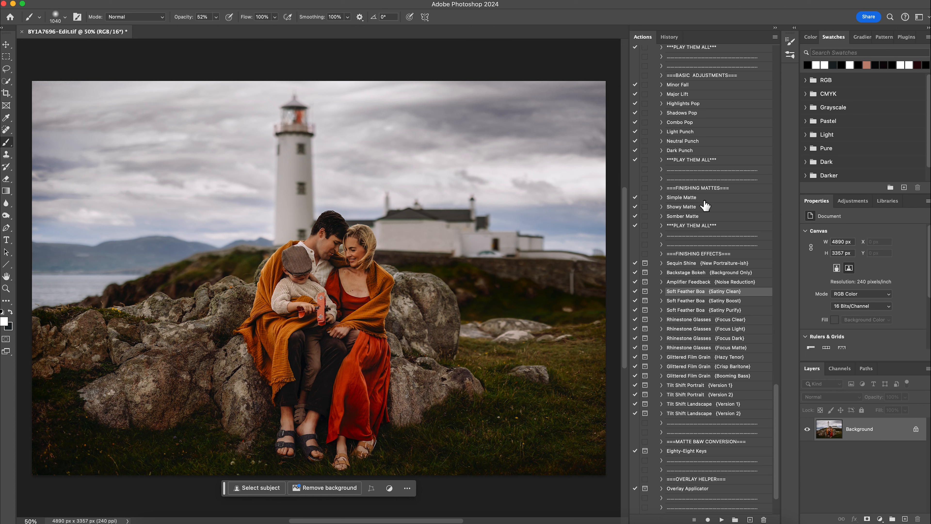
{"action": "left_click", "coordinate": [693, 218]}
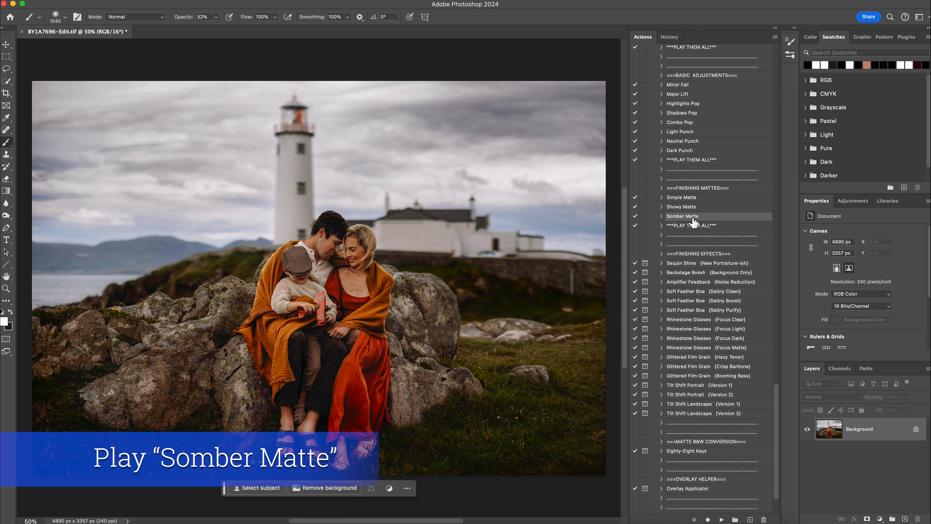
{"action": "left_click", "coordinate": [722, 520]}
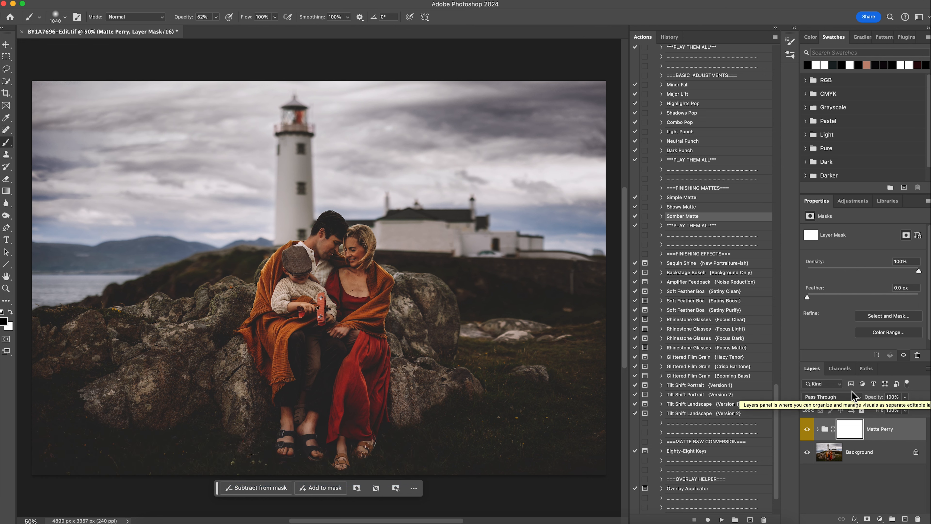
- Reduce the Matte Perry group's opacity to 15% and compare the image with the group hidden and shown
{"action": "left_click", "coordinate": [904, 397]}
{"action": "left_click_drag", "start_coordinate": [908, 408], "coordinate": [874, 410]}
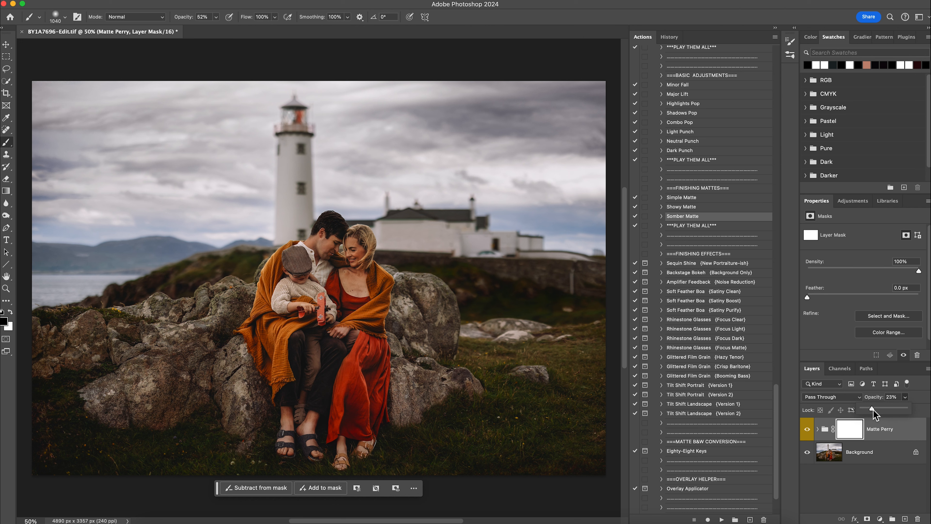
{"action": "left_click", "coordinate": [809, 429]}
{"action": "left_click", "coordinate": [810, 429]}
{"action": "left_click", "coordinate": [809, 429]}
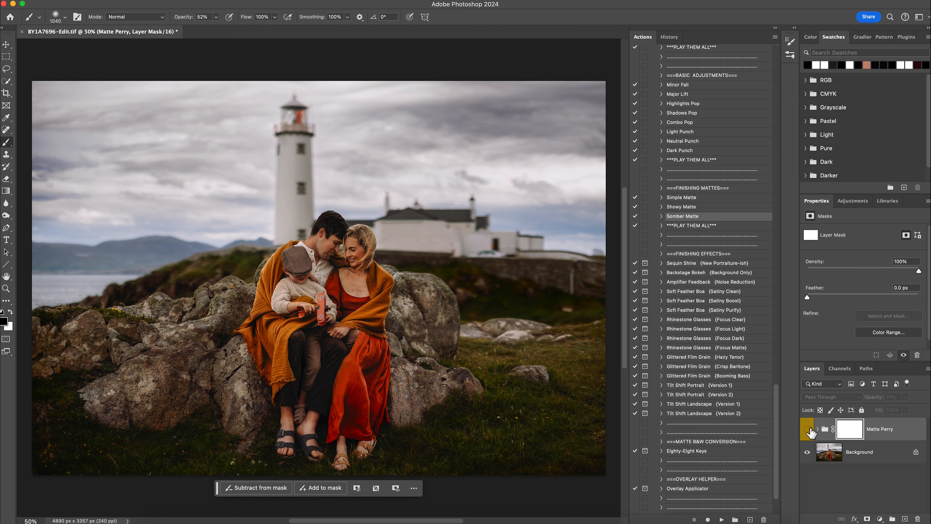
{"action": "left_click", "coordinate": [810, 429]}
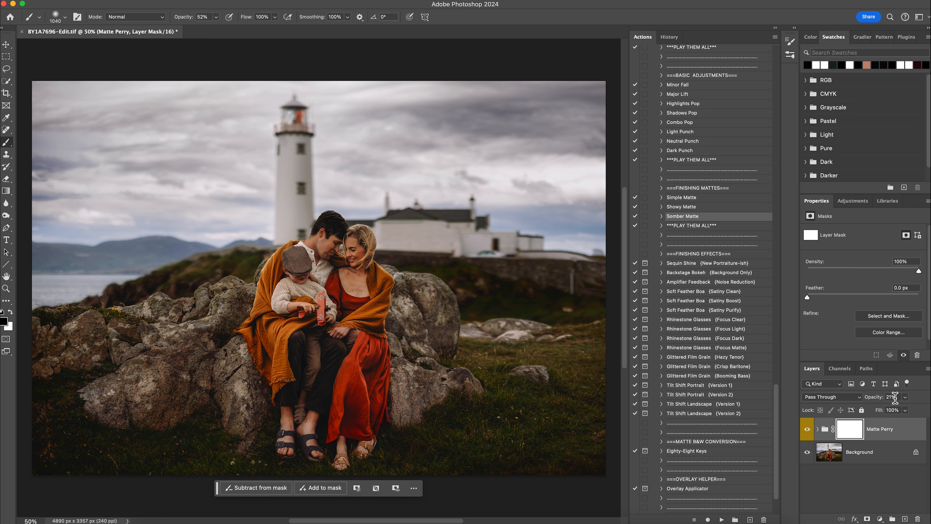
{"action": "left_click", "coordinate": [905, 398]}
{"action": "left_click_drag", "start_coordinate": [891, 409], "coordinate": [892, 409]}
{"action": "left_click", "coordinate": [807, 430]}
{"action": "left_click", "coordinate": [808, 430]}
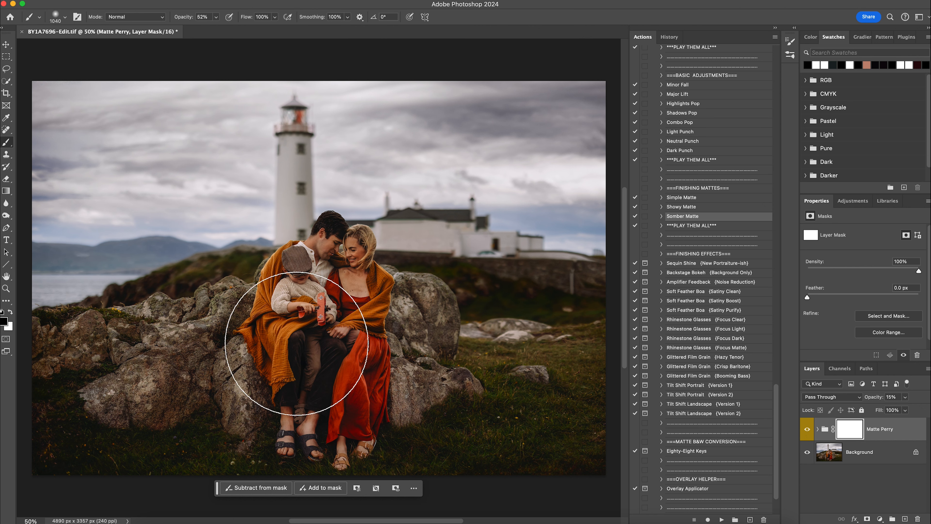
- Paint black on the Matte Perry mask over the family to lessen the matte there, and merge the visible layers
{"action": "mouse_move", "coordinate": [329, 295]}
{"action": "left_mouse_down"}
{"action": "mouse_move", "coordinate": [343, 370]}
{"action": "mouse_move", "coordinate": [312, 318]}
{"action": "mouse_move", "coordinate": [298, 329]}
{"action": "left_mouse_up"}
{"action": "left_click", "coordinate": [808, 430]}
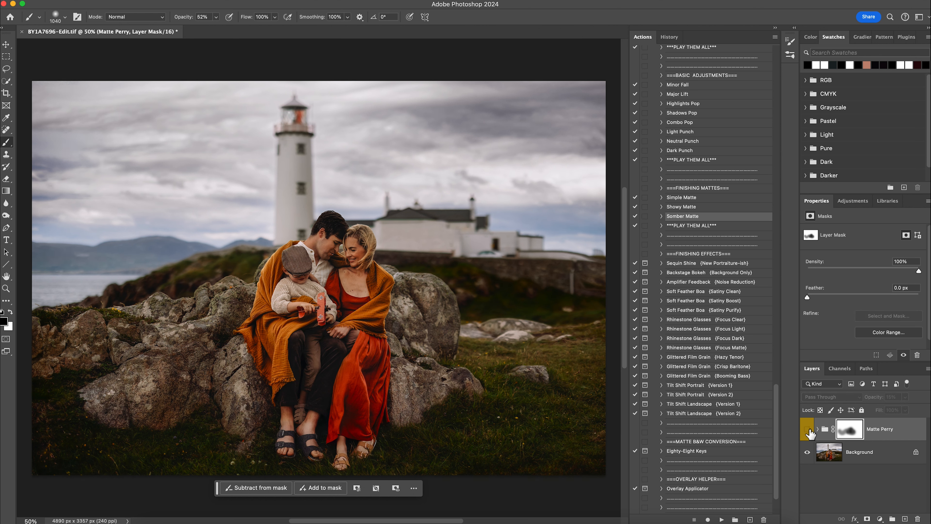
{"action": "left_click", "coordinate": [808, 430]}
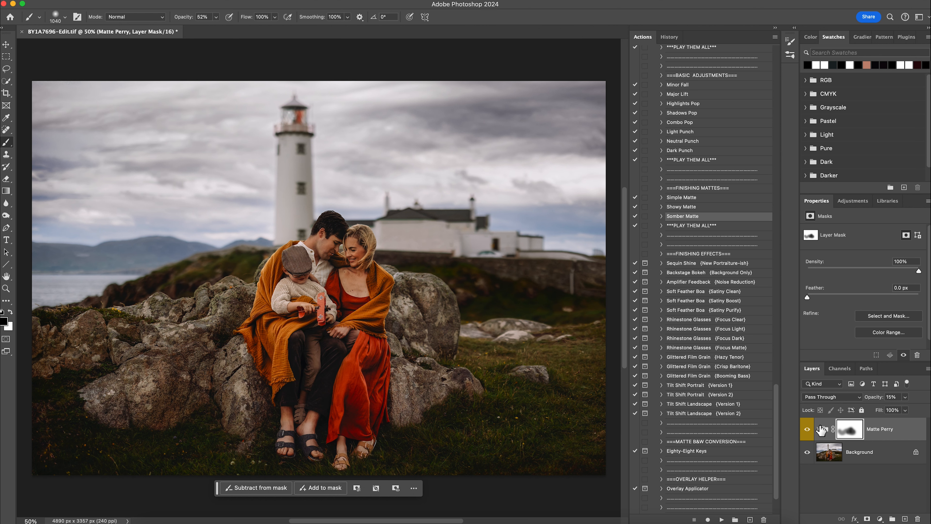
{"action": "right_click", "coordinate": [859, 454]}
{"action": "left_click", "coordinate": [878, 506]}
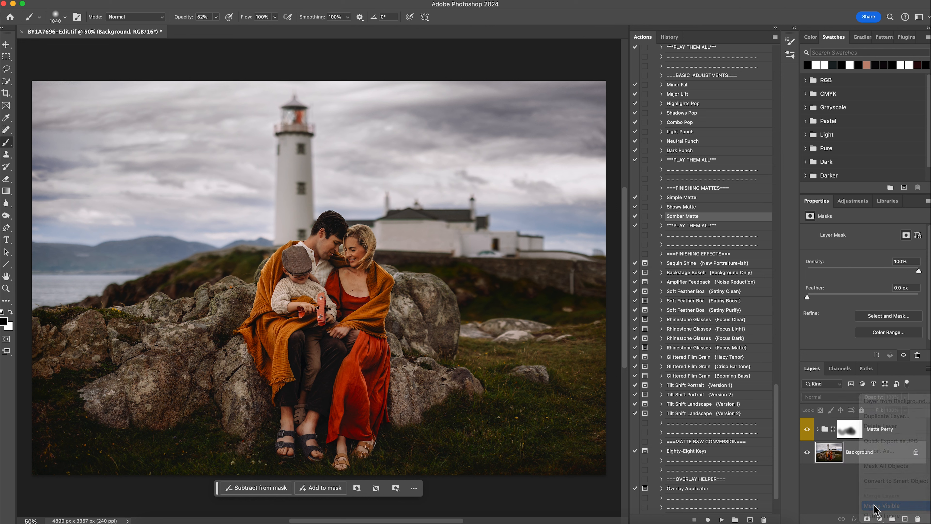
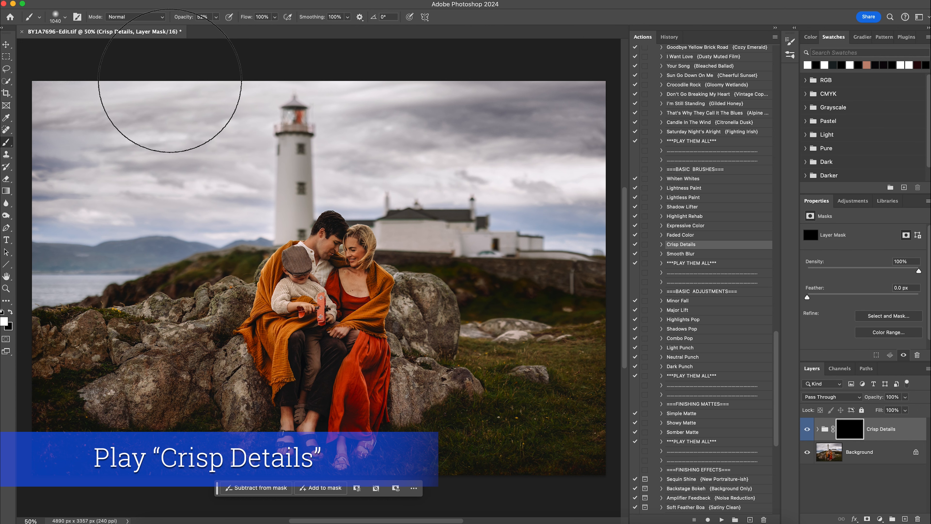
- Paint white on the Crisp Details mask over the family's faces, hands and feet with a 156 px brush at 38% opacity
{"action": "left_click", "coordinate": [58, 19]}
{"action": "left_click", "coordinate": [88, 45]}
{"action": "left_click", "coordinate": [214, 19]}
{"action": "left_click_drag", "start_coordinate": [215, 28], "coordinate": [210, 29]}
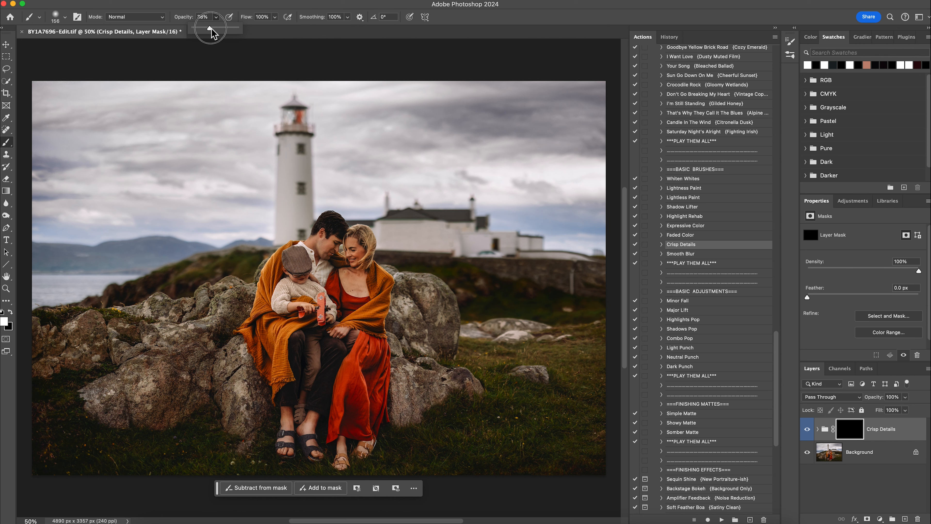
{"action": "mouse_move", "coordinate": [341, 245]}
{"action": "left_mouse_down"}
{"action": "mouse_move", "coordinate": [331, 259]}
{"action": "mouse_move", "coordinate": [346, 250]}
{"action": "mouse_move", "coordinate": [357, 269]}
{"action": "left_mouse_up"}
{"action": "mouse_move", "coordinate": [327, 315]}
{"action": "left_mouse_down"}
{"action": "mouse_move", "coordinate": [326, 294]}
{"action": "mouse_move", "coordinate": [317, 304]}
{"action": "left_mouse_up"}
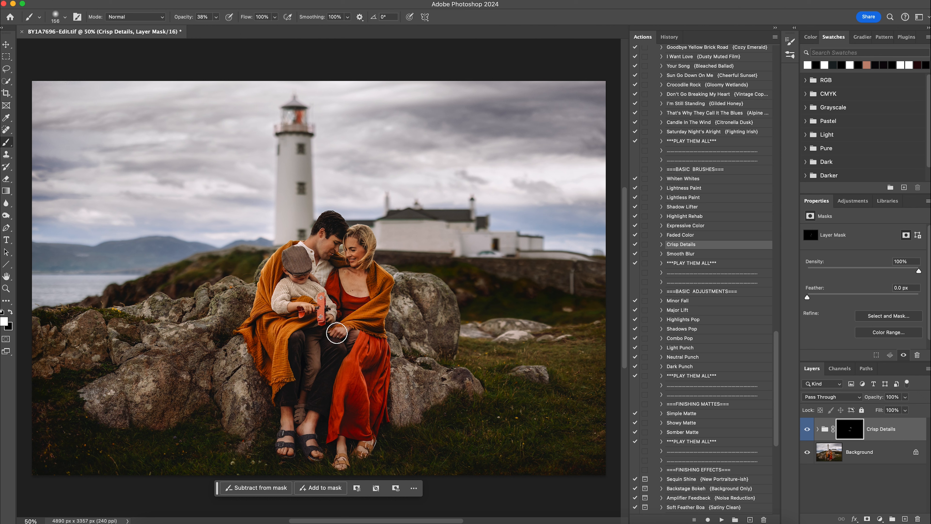
{"action": "left_click_drag", "start_coordinate": [335, 333], "coordinate": [345, 340]}
{"action": "mouse_move", "coordinate": [333, 450]}
{"action": "left_mouse_down"}
{"action": "mouse_move", "coordinate": [353, 455]}
{"action": "mouse_move", "coordinate": [381, 442]}
{"action": "left_mouse_up"}
- Paint the Crisp Details sharpening onto the woman's shawl and the rocks on both sides of the family
{"action": "left_click_drag", "start_coordinate": [371, 306], "coordinate": [381, 293]}
{"action": "left_click_drag", "start_coordinate": [217, 314], "coordinate": [259, 400]}
{"action": "left_click_drag", "start_coordinate": [406, 297], "coordinate": [412, 409]}
- Flatten the image and play the Amplifier Feedback {Noise Reduction} finishing effect, allowing it to proceed
{"action": "right_click", "coordinate": [870, 457]}
{"action": "left_click", "coordinate": [817, 515]}
{"action": "scroll", "coordinate": [715, 293], "scroll_direction": "down", "scroll_amount": 6}
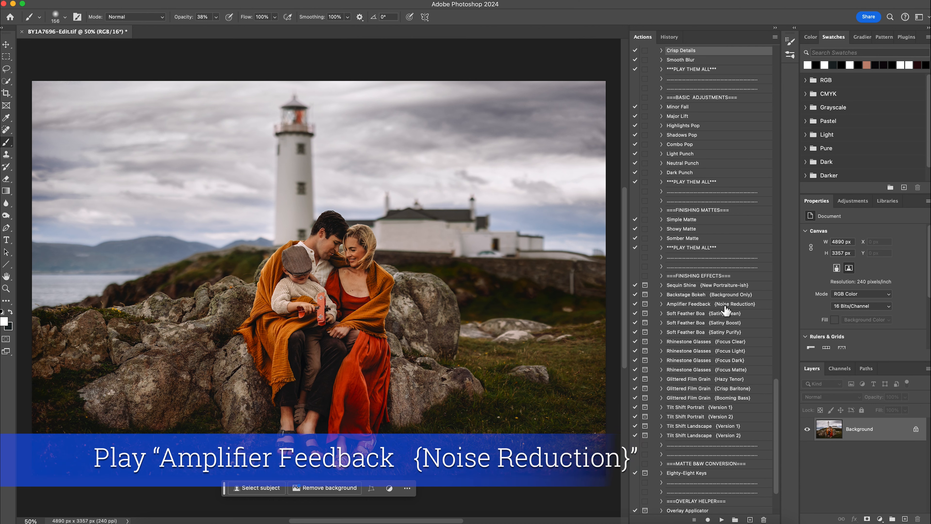
{"action": "left_click", "coordinate": [711, 304]}
{"action": "left_click", "coordinate": [721, 519]}
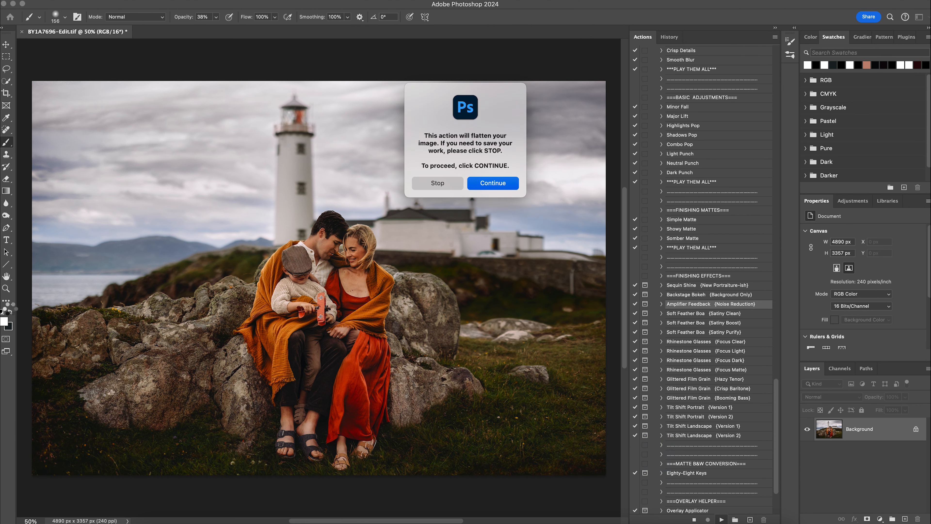
{"action": "key", "text": "Return"}
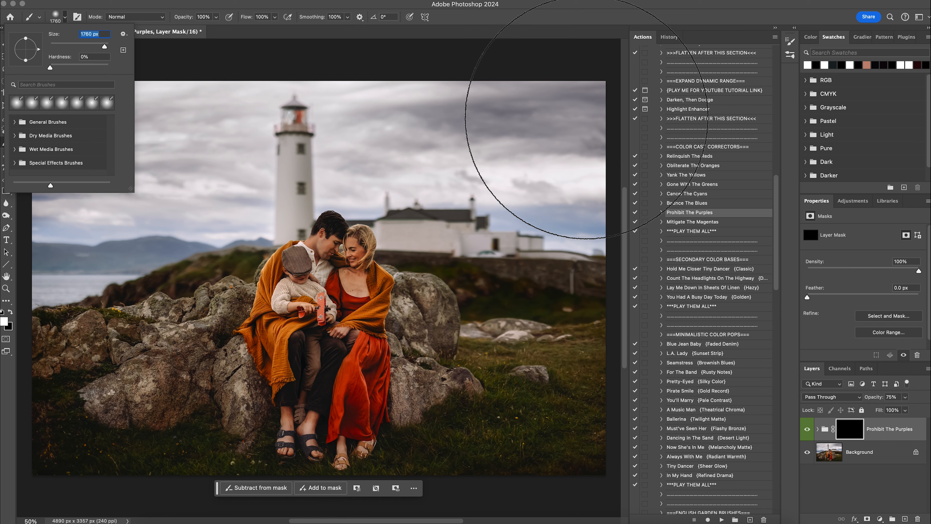
- Paint white across the sky on the Prohibit The Purples mask with a 1760 px brush at 100% opacity, and merge the visible layers
{"action": "key", "text": "Return"}
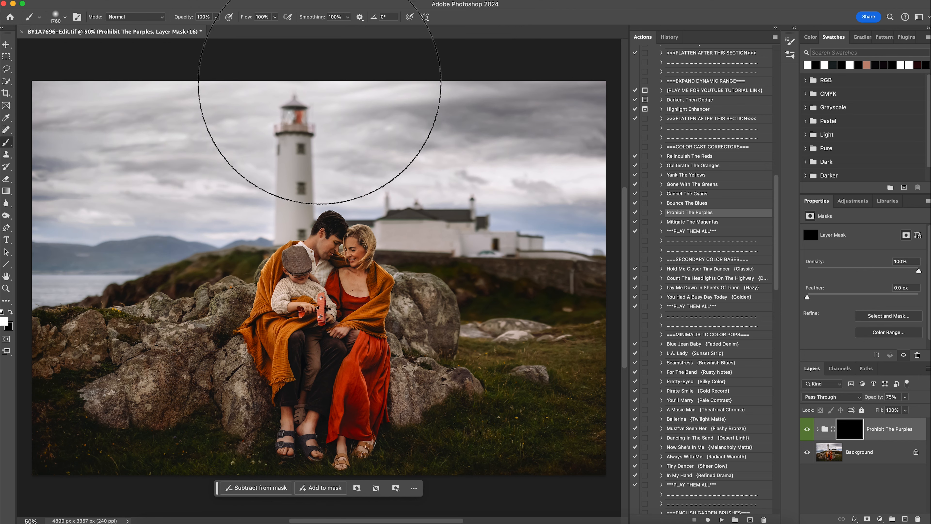
{"action": "mouse_move", "coordinate": [579, 85]}
{"action": "left_mouse_down"}
{"action": "mouse_move", "coordinate": [568, 110]}
{"action": "mouse_move", "coordinate": [204, 42]}
{"action": "mouse_move", "coordinate": [9, 209]}
{"action": "left_mouse_up"}
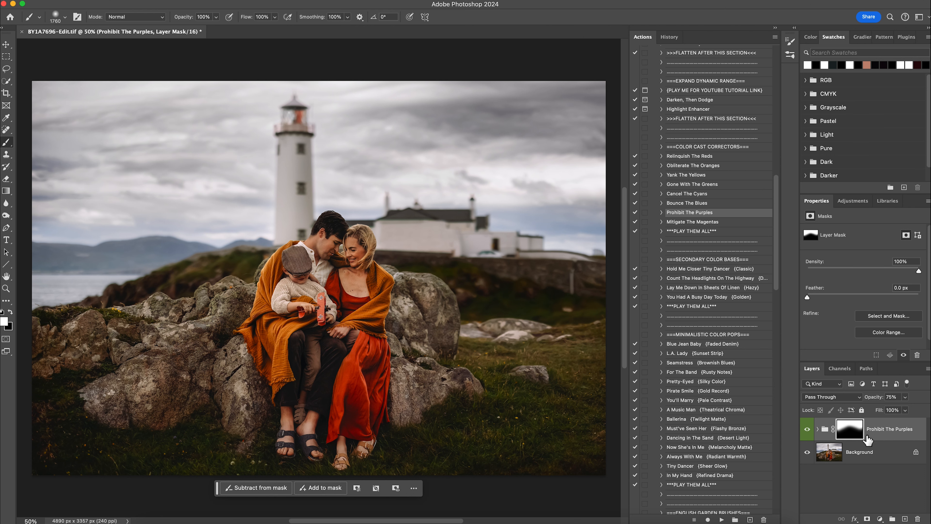
{"action": "right_click", "coordinate": [876, 457]}
{"action": "left_click", "coordinate": [825, 505]}
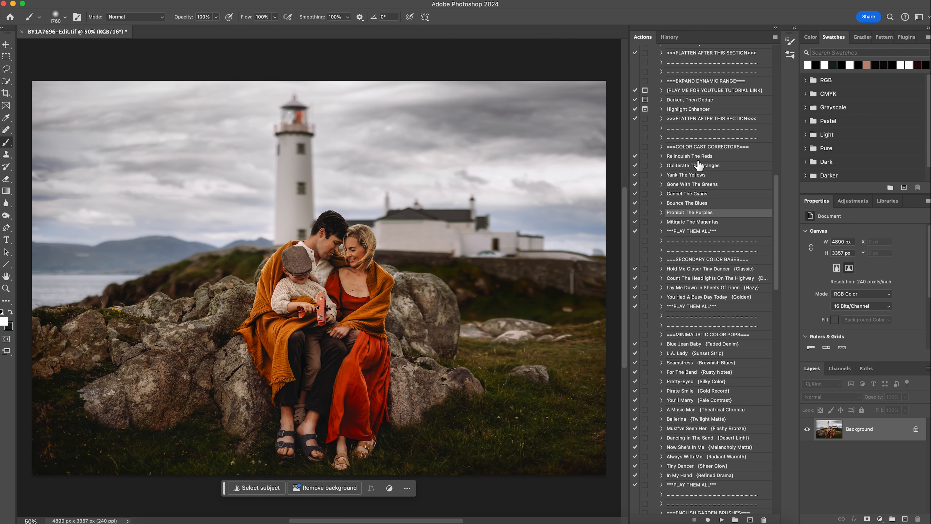
- Play the Cooler + + + action from the Optional Auxiliary Color section
{"action": "scroll", "coordinate": [698, 167], "scroll_direction": "up", "scroll_amount": 5}
{"action": "scroll", "coordinate": [695, 145], "scroll_direction": "up", "scroll_amount": 3}
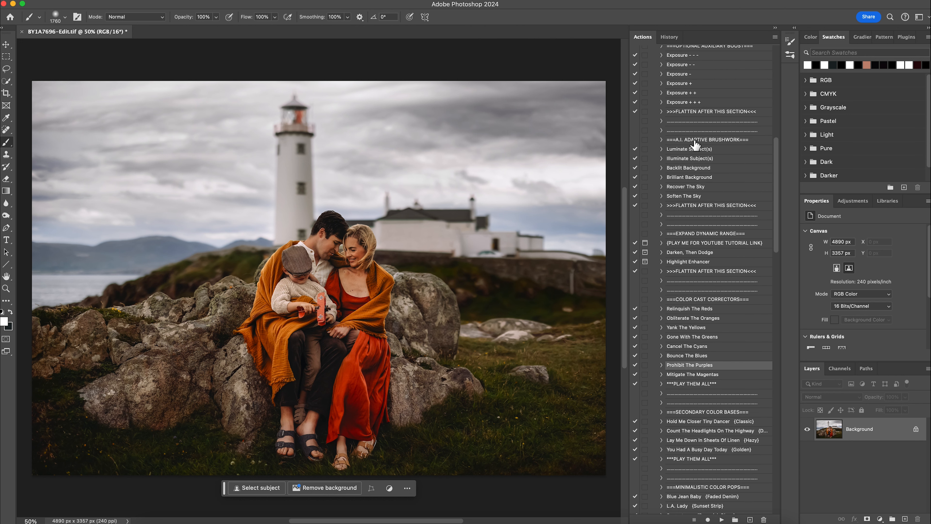
{"action": "scroll", "coordinate": [695, 145], "scroll_direction": "up", "scroll_amount": 5}
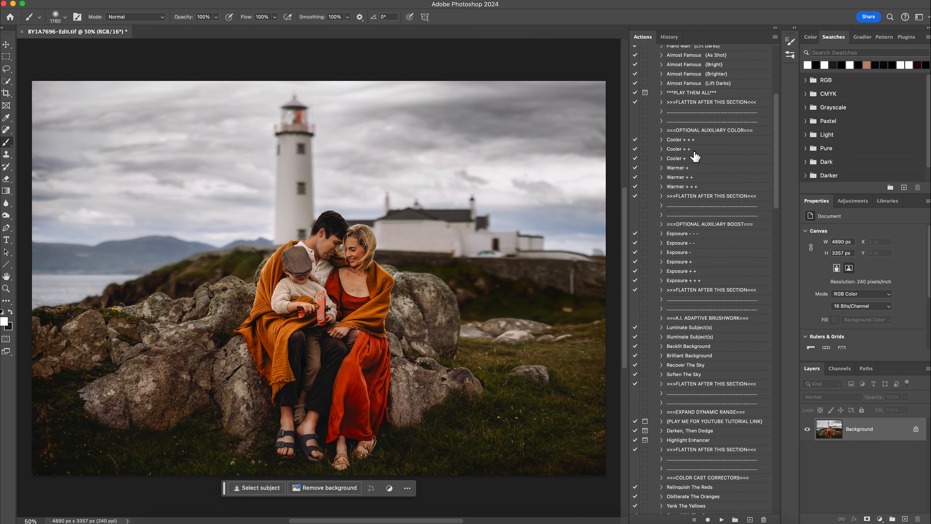
{"action": "left_click", "coordinate": [697, 141]}
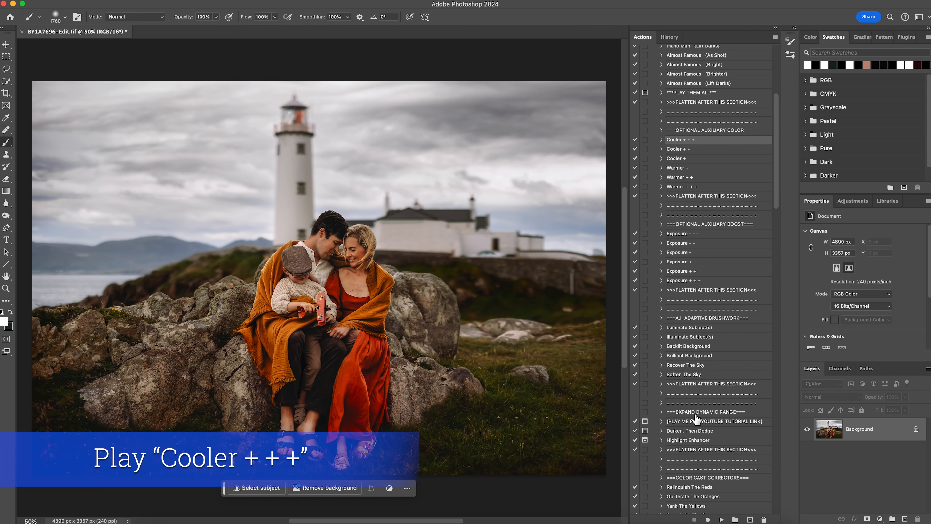
{"action": "left_click", "coordinate": [722, 519]}
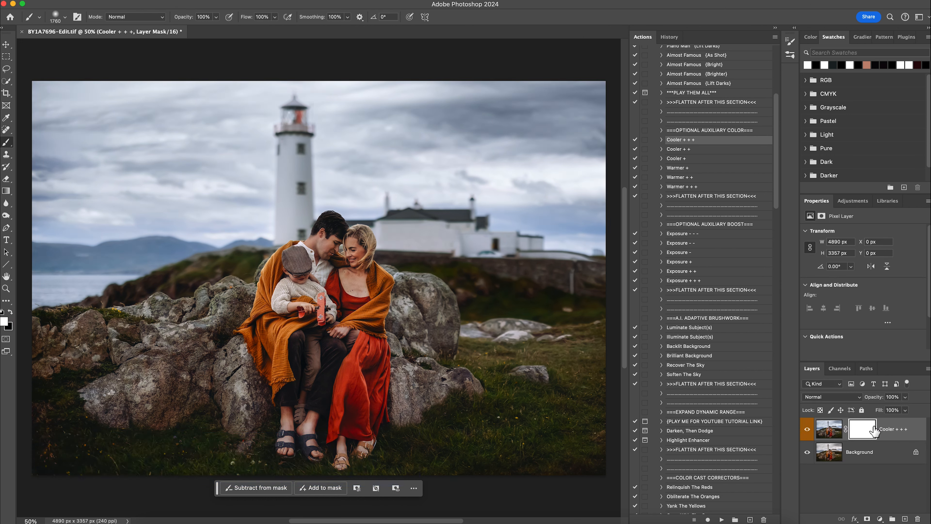
- Invert the Cooler + + + mask and paint the cooling across the sky with the white brush at 40% opacity
{"action": "key", "text": "super+i"}
{"action": "left_click", "coordinate": [219, 17]}
{"action": "left_click", "coordinate": [194, 27]}
{"action": "left_click", "coordinate": [191, 28]}
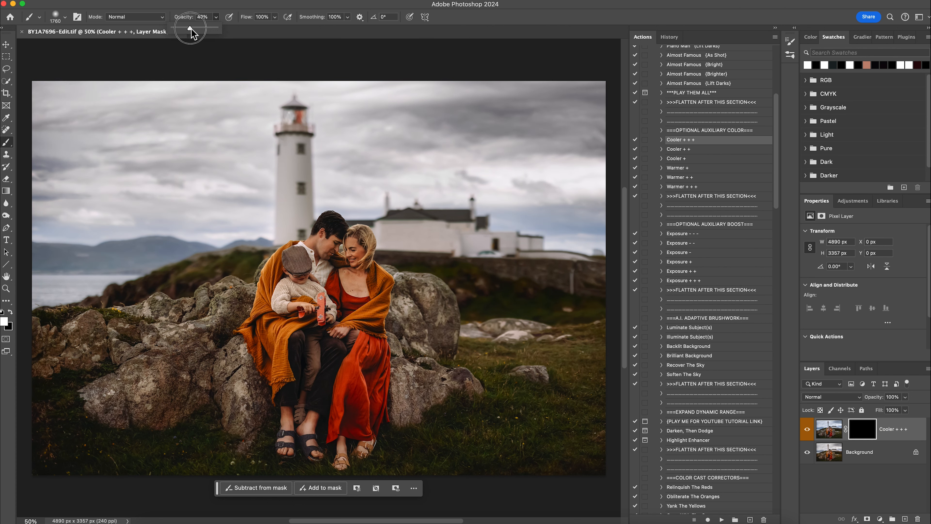
{"action": "mouse_move", "coordinate": [100, 128]}
{"action": "left_mouse_down"}
{"action": "mouse_move", "coordinate": [241, 127]}
{"action": "mouse_move", "coordinate": [326, 99]}
{"action": "mouse_move", "coordinate": [547, 105]}
{"action": "mouse_move", "coordinate": [604, 124]}
{"action": "left_mouse_up"}
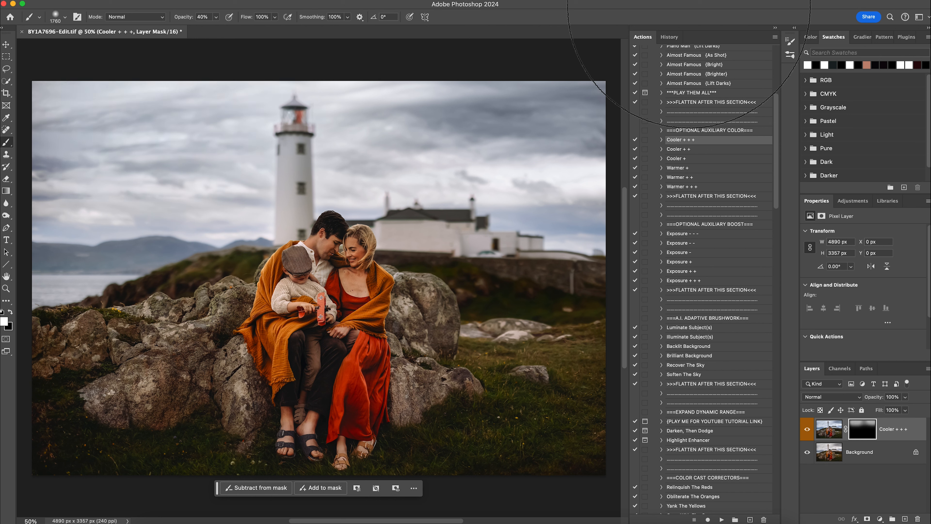
- Paint cooling over the white building beside the lighthouse on the Cooler + + + mask with a 444 px white brush, and merge the visible layers
{"action": "left_click", "coordinate": [10, 312]}
{"action": "left_click", "coordinate": [10, 312]}
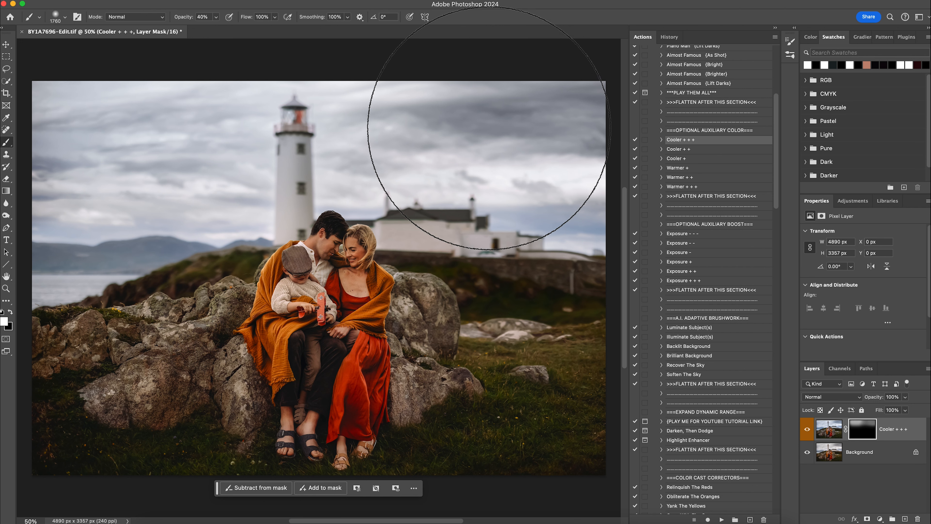
{"action": "left_click", "coordinate": [56, 17]}
{"action": "left_click_drag", "start_coordinate": [104, 47], "coordinate": [101, 46]}
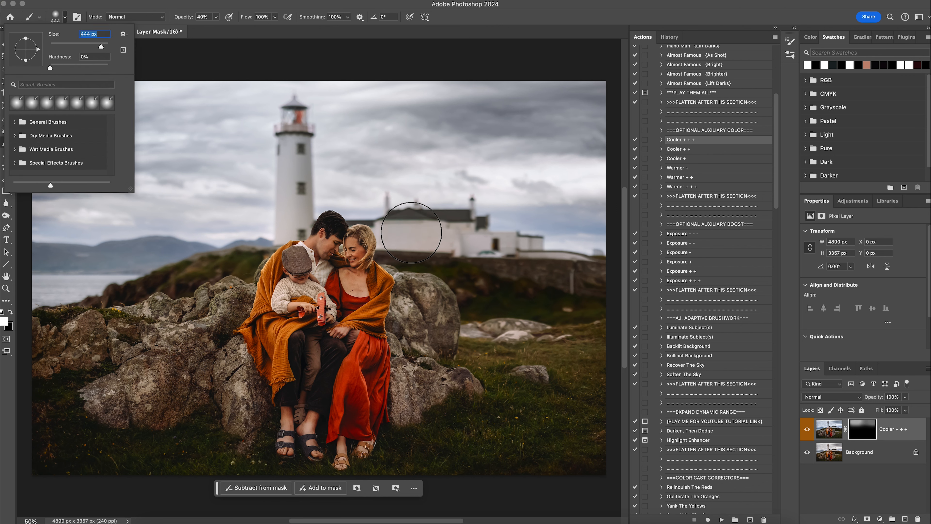
{"action": "left_click", "coordinate": [409, 227]}
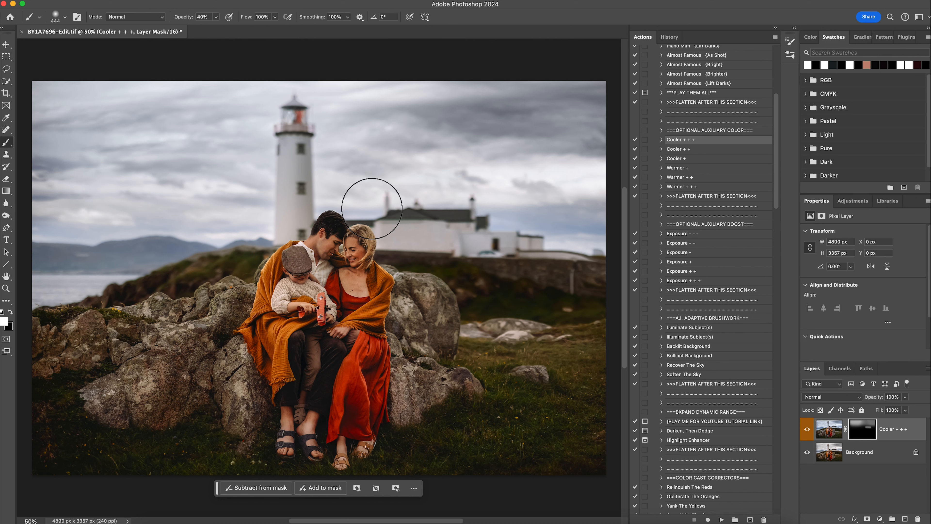
{"action": "right_click", "coordinate": [891, 454]}
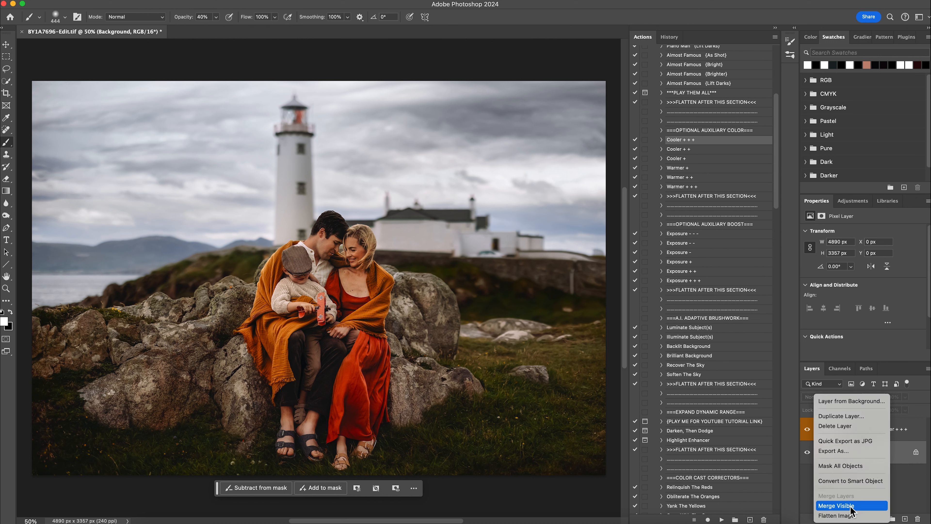
{"action": "left_click", "coordinate": [850, 504]}
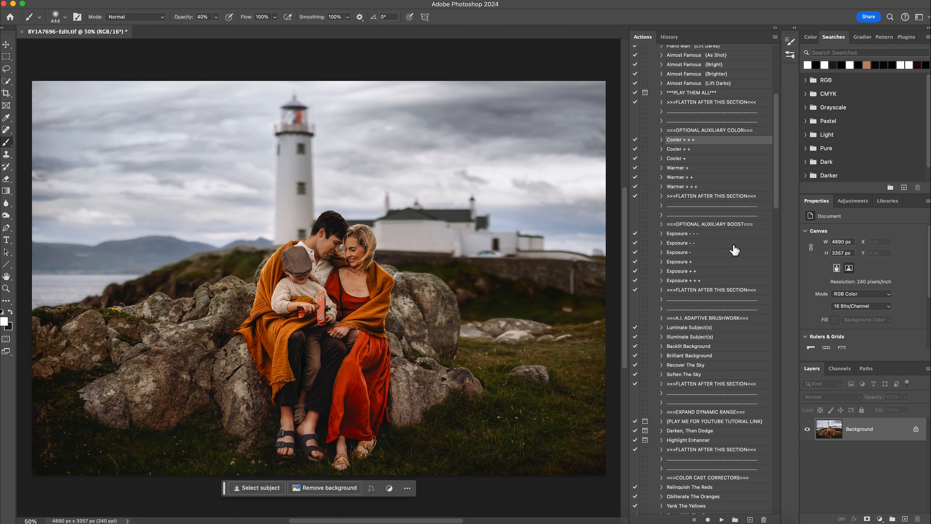
- Play the Glittered Film Grain {Hazy Tenor} finishing effect, allowing it to flatten the image and proceed
{"action": "scroll", "coordinate": [686, 395], "scroll_direction": "down", "scroll_amount": 10}
{"action": "scroll", "coordinate": [694, 356], "scroll_direction": "down", "scroll_amount": 4}
{"action": "scroll", "coordinate": [693, 356], "scroll_direction": "down", "scroll_amount": 13}
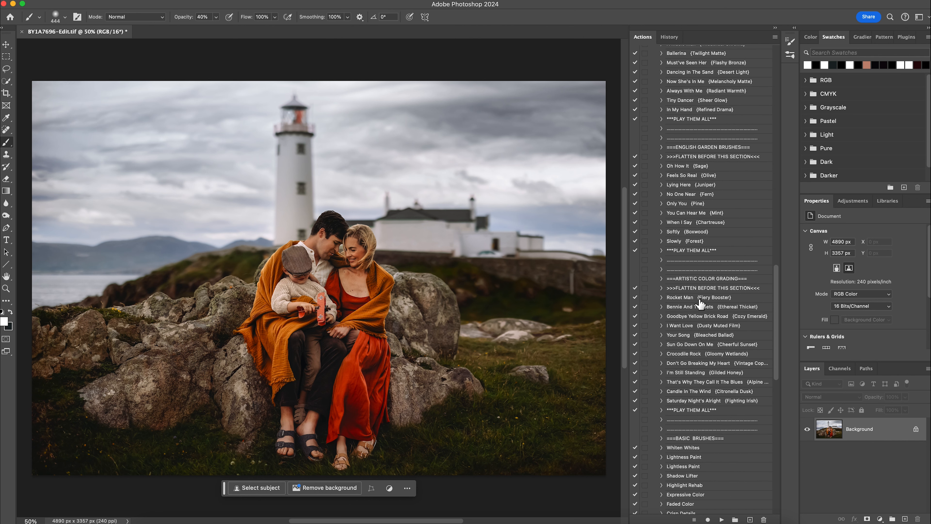
{"action": "scroll", "coordinate": [696, 310], "scroll_direction": "down", "scroll_amount": 17}
{"action": "scroll", "coordinate": [696, 310], "scroll_direction": "down", "scroll_amount": 3}
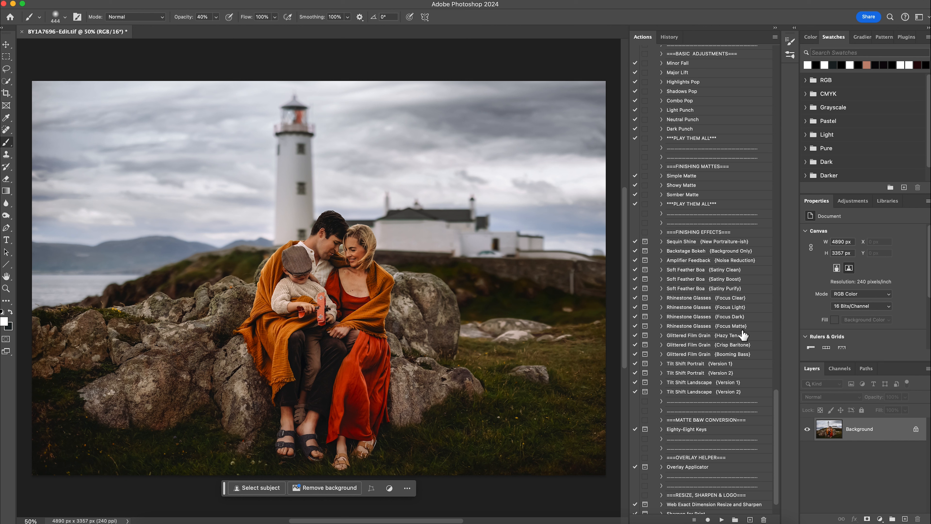
{"action": "left_click", "coordinate": [727, 336]}
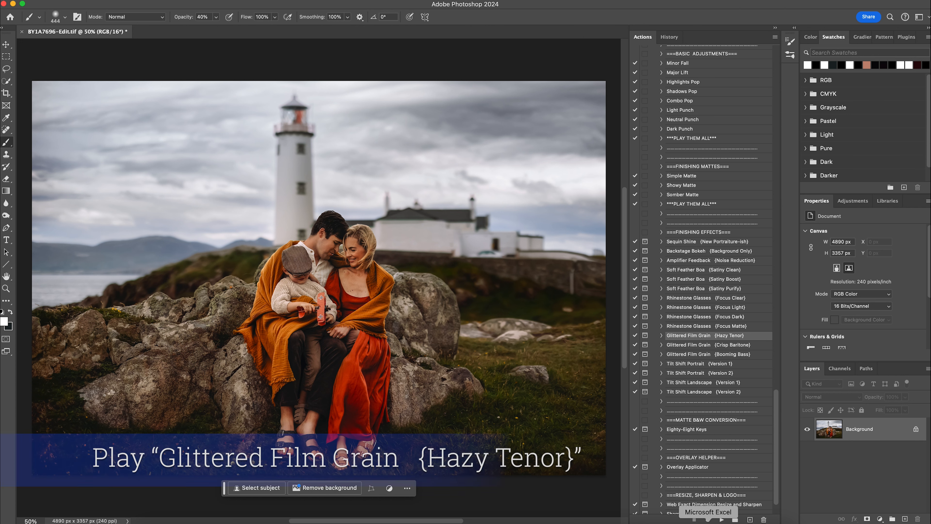
{"action": "left_click", "coordinate": [721, 519]}
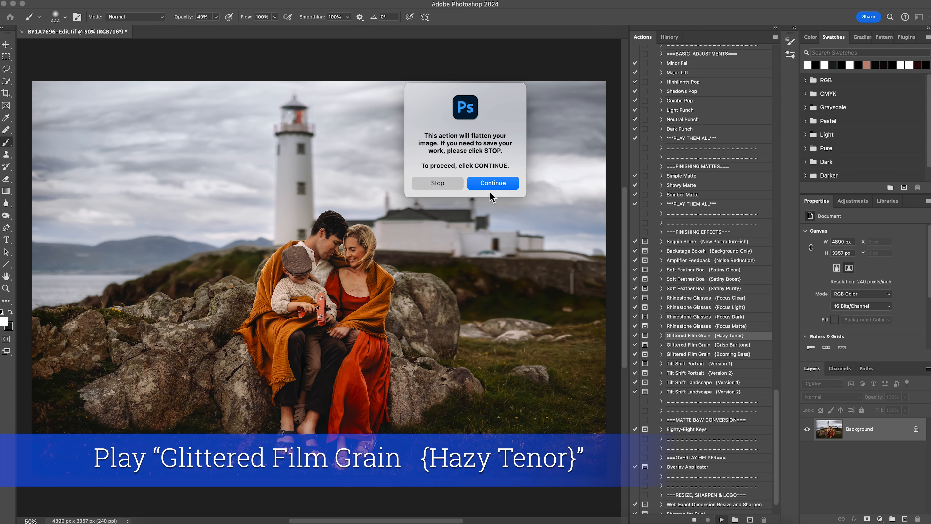
{"action": "left_click", "coordinate": [494, 182]}
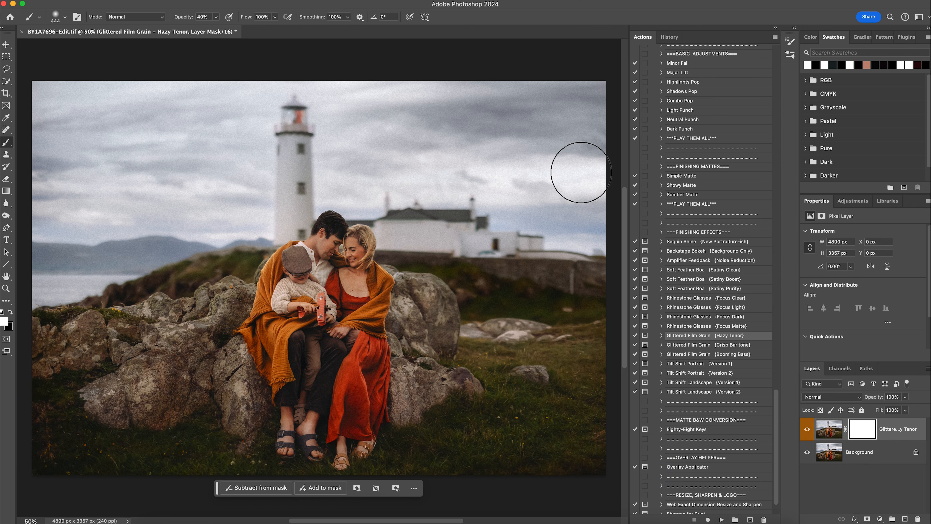
- Compare the grain on and off, then paint black over the family on its mask with a 1760 px brush at 40% opacity
{"action": "left_click", "coordinate": [807, 429]}
{"action": "left_click", "coordinate": [808, 429]}
{"action": "key", "text": "x"}
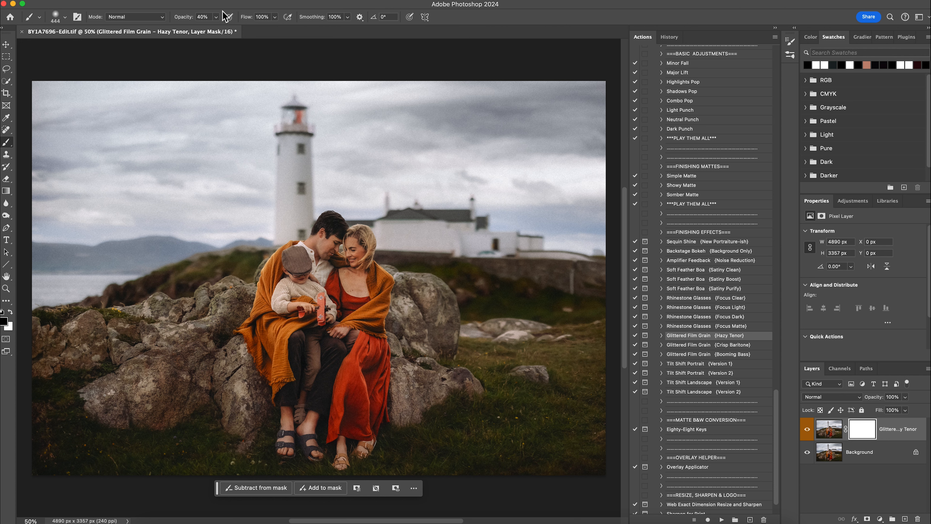
{"action": "left_click", "coordinate": [216, 17]}
{"action": "left_click", "coordinate": [217, 17]}
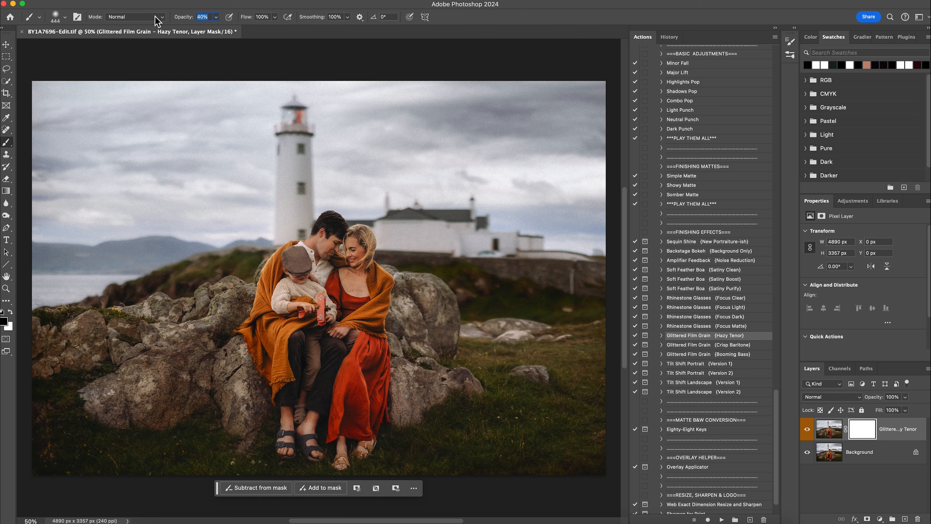
{"action": "left_click", "coordinate": [55, 23]}
{"action": "left_click", "coordinate": [104, 46]}
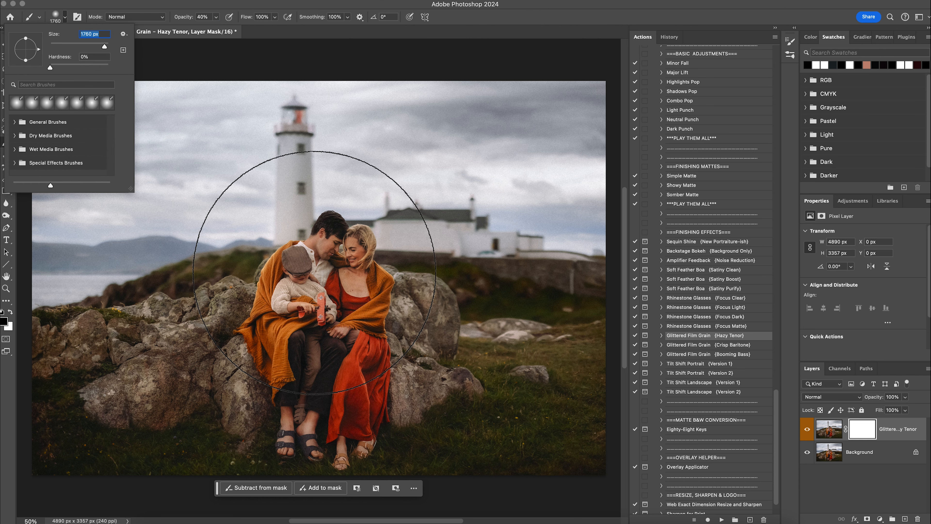
{"action": "left_click_drag", "start_coordinate": [335, 286], "coordinate": [325, 370]}
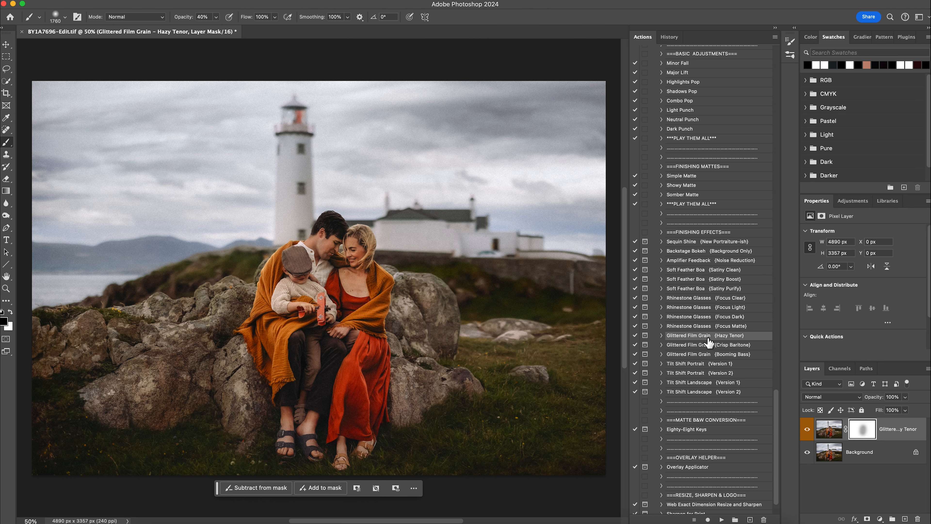
- Lower the film grain layer's opacity, compare the image with and without it, and merge the visible layers
{"action": "left_click_drag", "start_coordinate": [874, 397], "coordinate": [862, 397]}
{"action": "left_click", "coordinate": [808, 429]}
{"action": "left_click", "coordinate": [807, 429]}
{"action": "left_click", "coordinate": [807, 429]}
{"action": "left_click", "coordinate": [807, 429]}
{"action": "key", "text": "super+shift+e"}
- Compare the original photo with the finished edit by reverting to the opening snapshot in the history and returning to the final merged state
{"action": "left_click", "coordinate": [669, 37]}
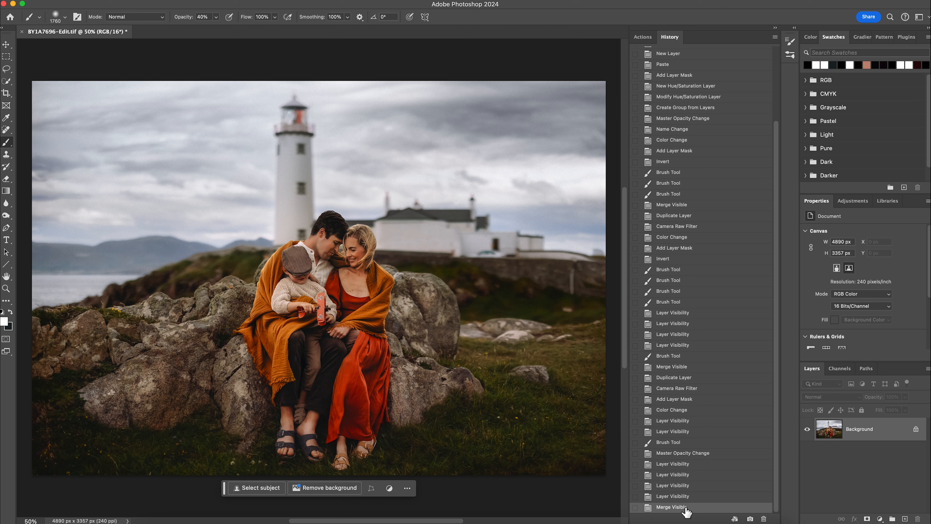
{"action": "scroll", "coordinate": [677, 141], "scroll_direction": "up", "scroll_amount": 5}
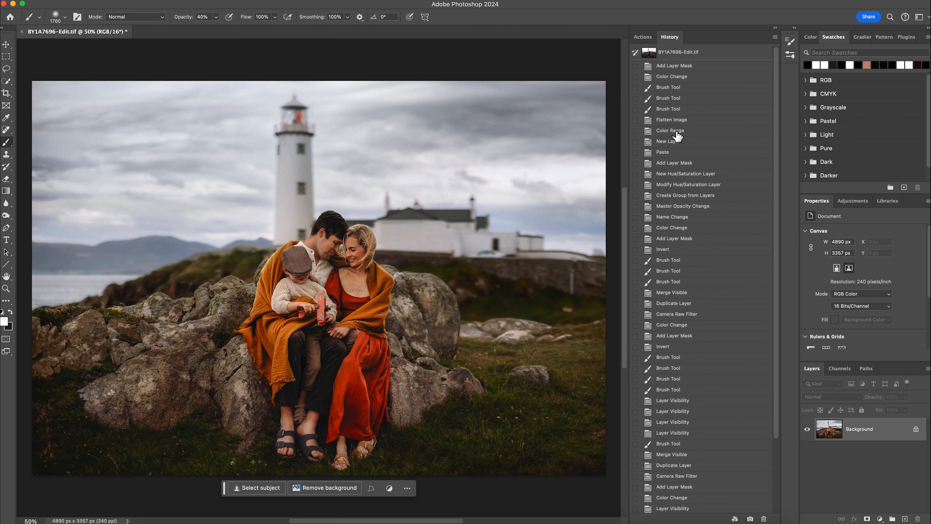
{"action": "left_click", "coordinate": [673, 53]}
{"action": "scroll", "coordinate": [675, 207], "scroll_direction": "down", "scroll_amount": 3}
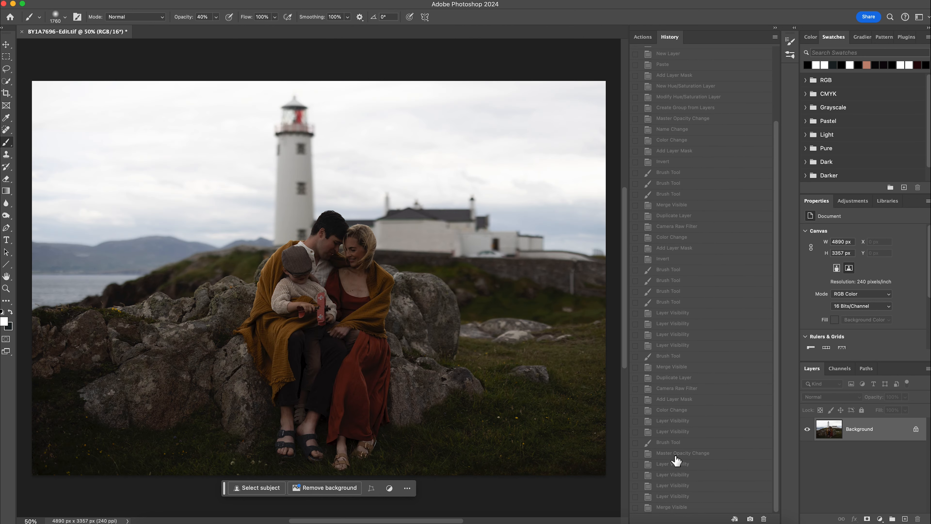
{"action": "left_click", "coordinate": [676, 507]}
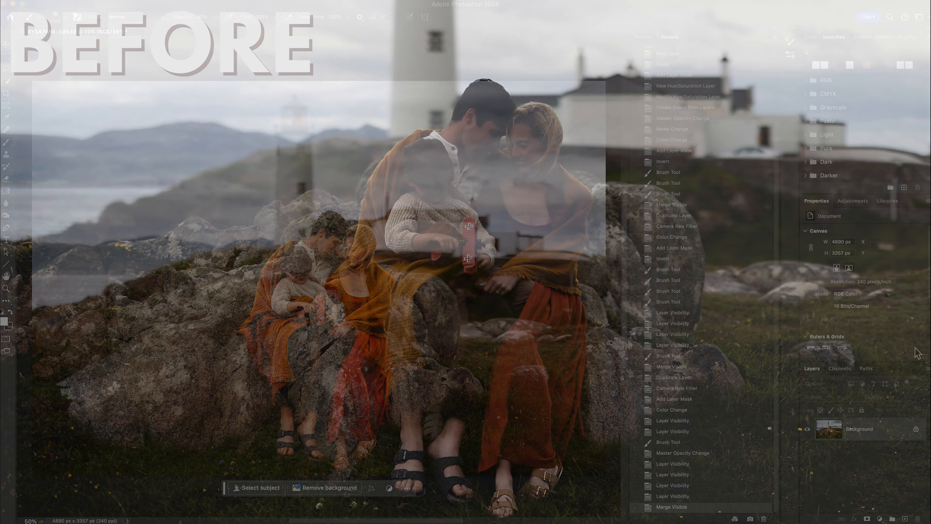